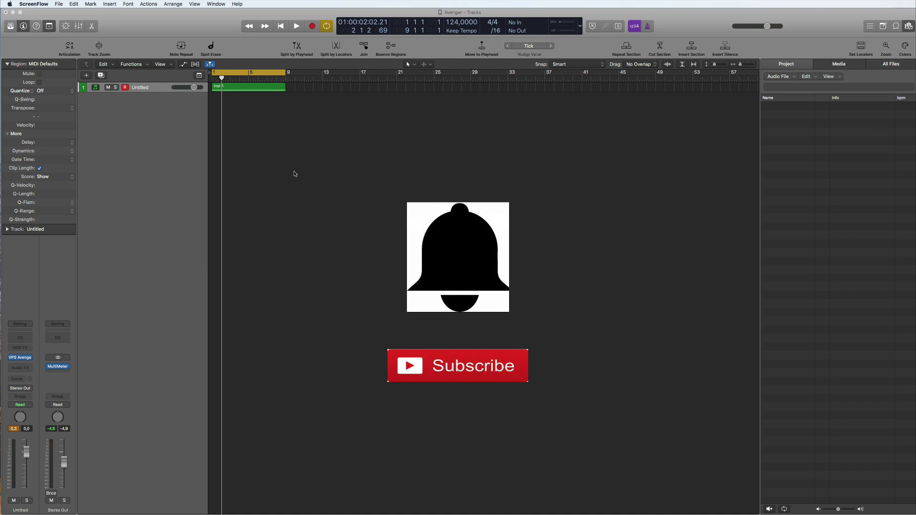
# Step: Open the VPS Avenger instrument from Logic Pro X and move its window down and right
pyautogui.click(122, 390)
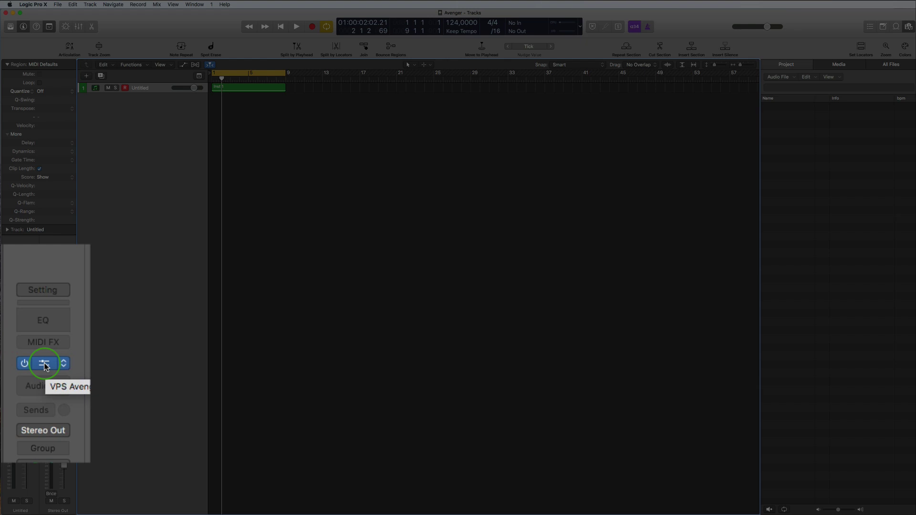
pyautogui.click(45, 365)
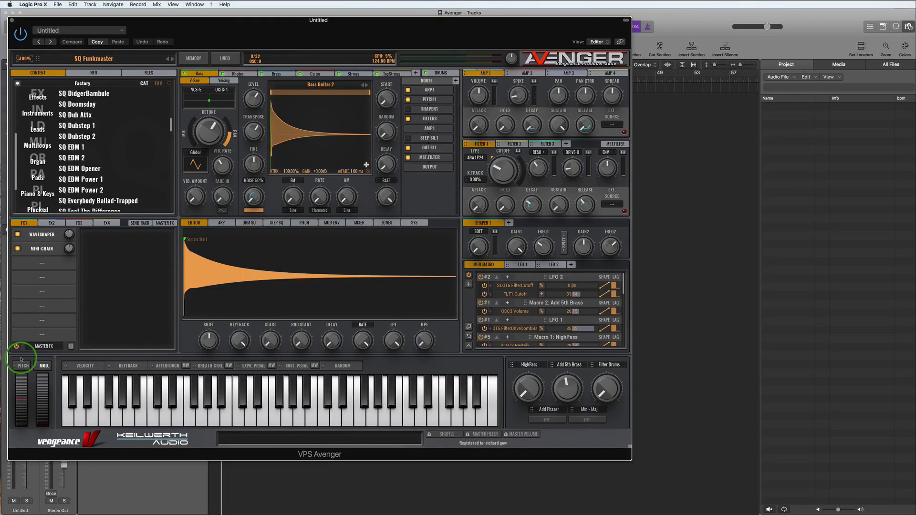
pyautogui.click(190, 36)
pyautogui.moveTo(190, 37); pyautogui.dragTo(342, 58)
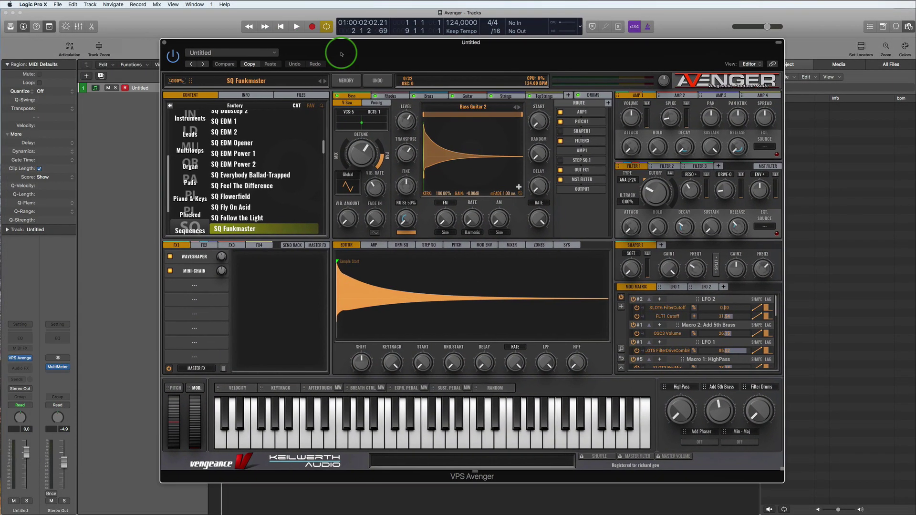
pyautogui.scroll(6, 190, 188)
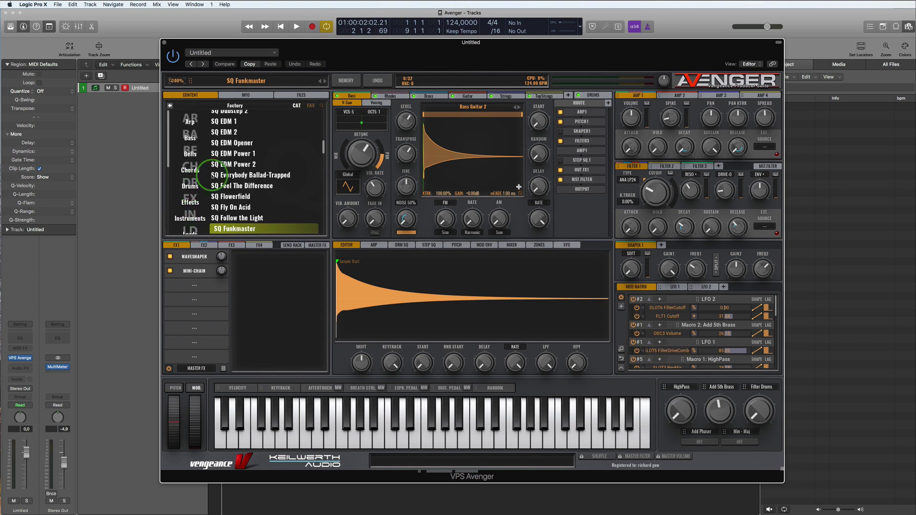
# Step: Browse the Bells, Chords and Drums preset categories, highlighting DR Hardstyle Kick
pyautogui.click(190, 152)
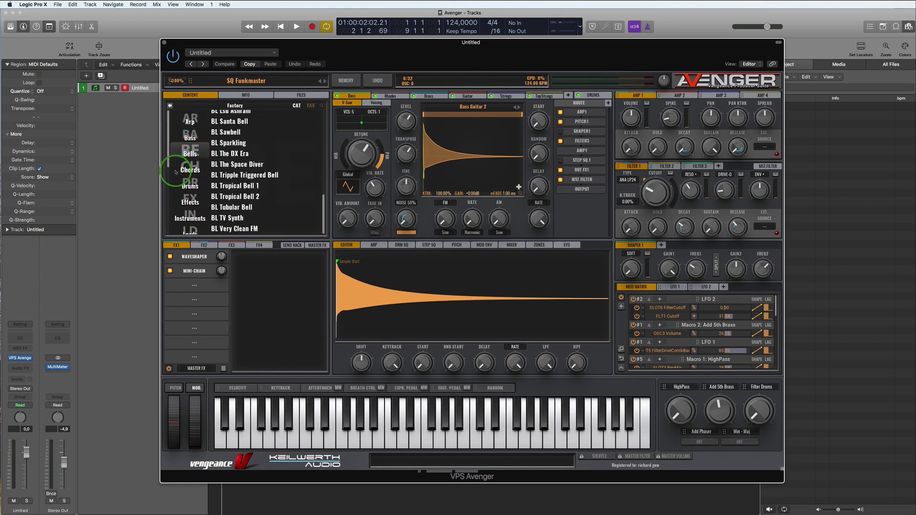
pyautogui.click(190, 170)
pyautogui.click(194, 185)
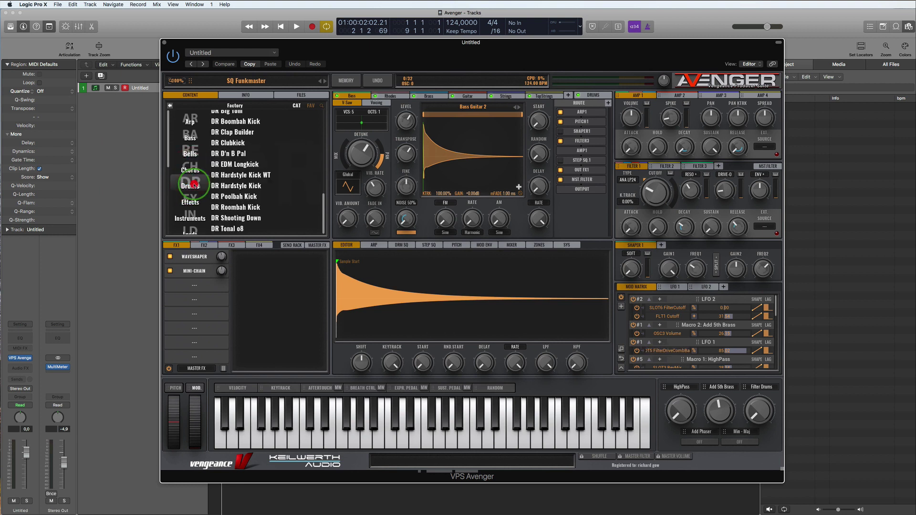
pyautogui.click(224, 186)
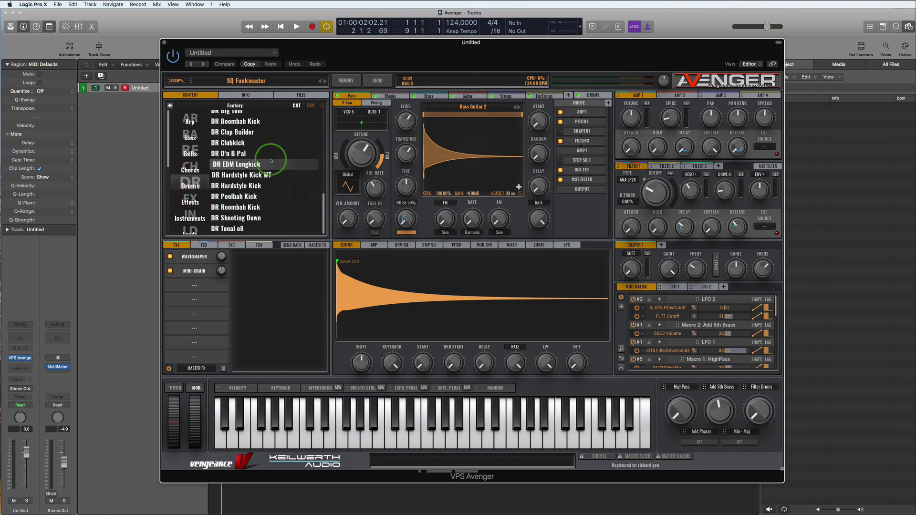
pyautogui.scroll(10, 267, 162)
pyautogui.scroll(-10, 270, 161)
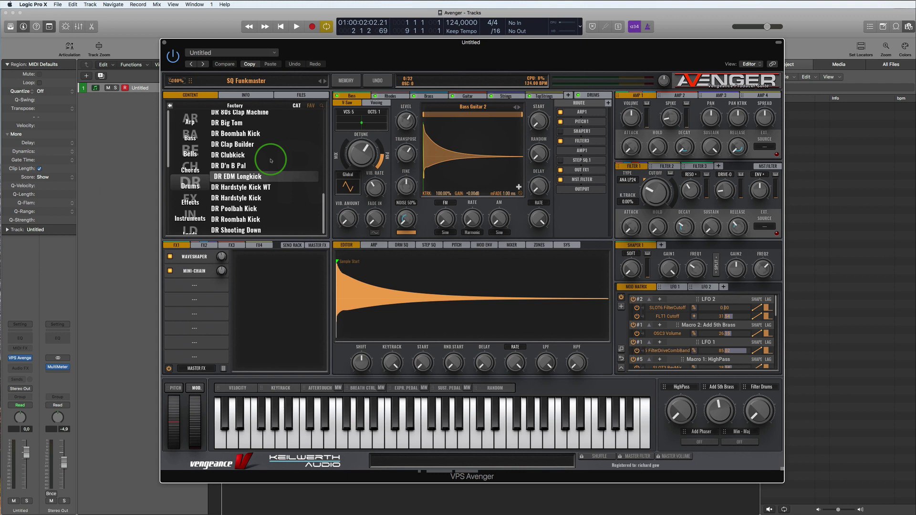
pyautogui.scroll(-7, 200, 181)
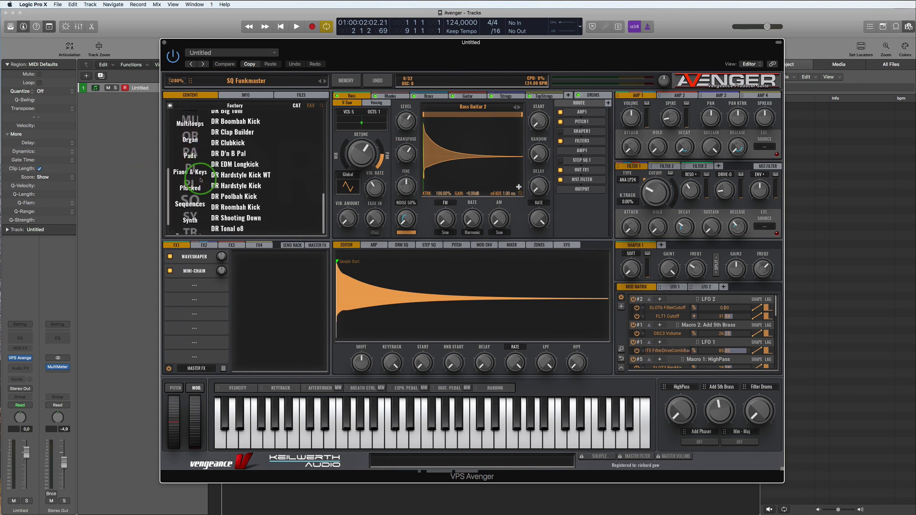
# Step: List the Sequences presets, keeping SQ Funkmaster, and move Avenger aside to uncover the tracks
pyautogui.click(190, 201)
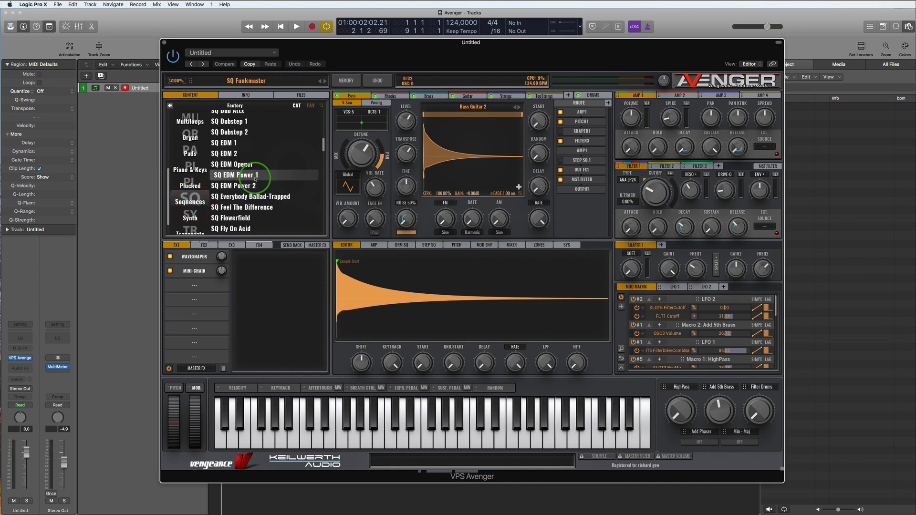
pyautogui.scroll(3, 255, 179)
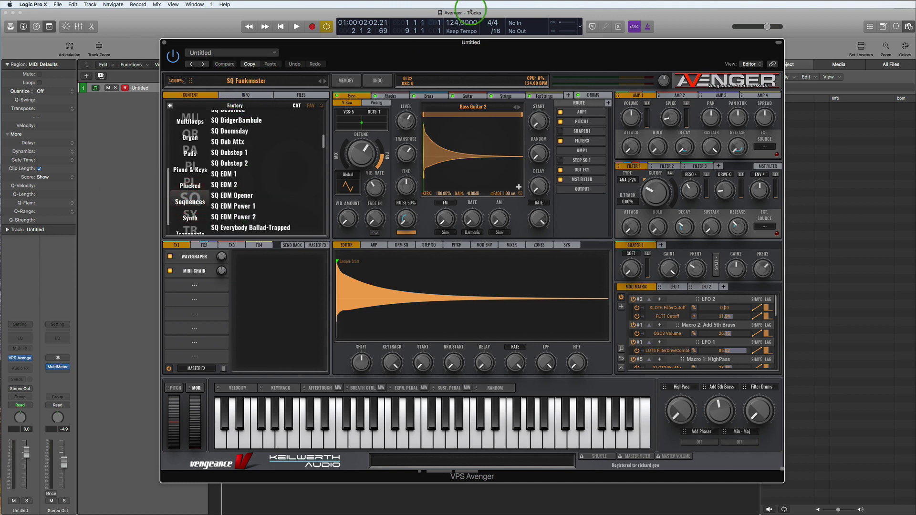
pyautogui.moveTo(427, 44); pyautogui.dragTo(602, 93)
# Step: Enlarge track 1 and open its green Inst 1 region in the Piano Roll
pyautogui.click(239, 91)
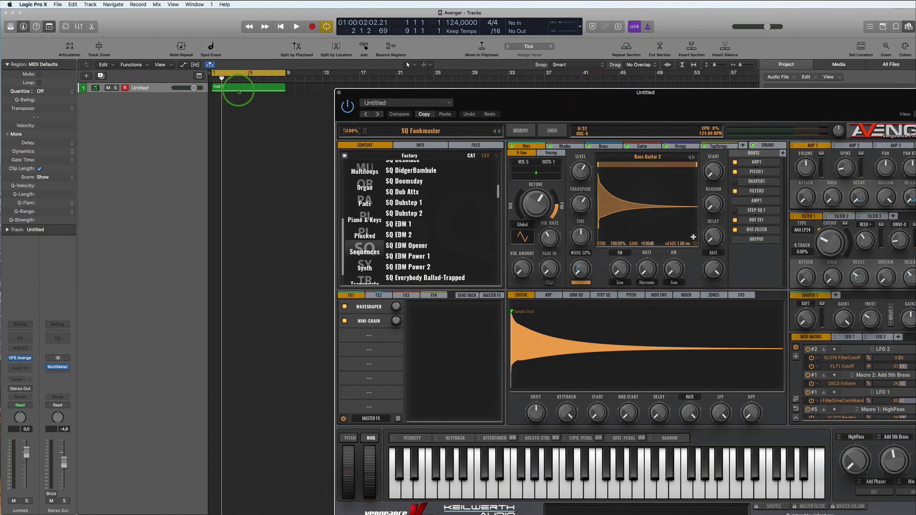
pyautogui.click(246, 127)
pyautogui.scroll(5, 246, 127)
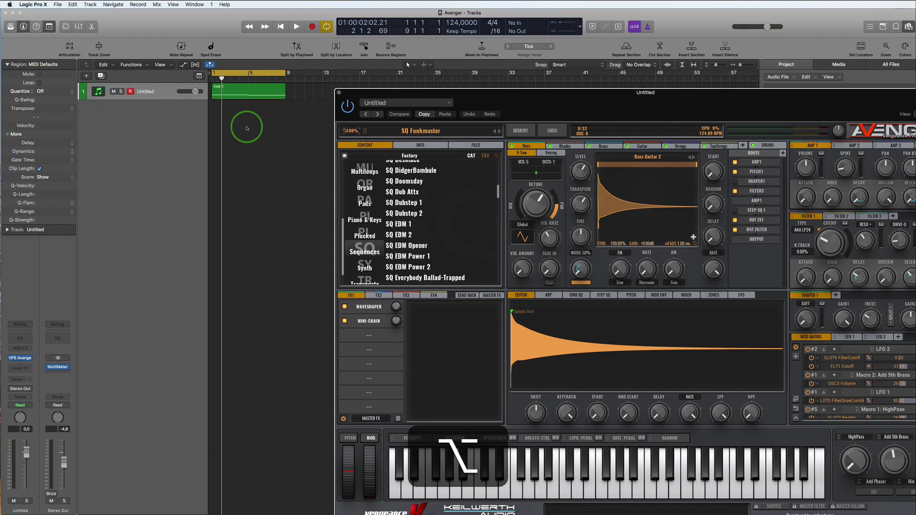
pyautogui.scroll(2, 247, 128)
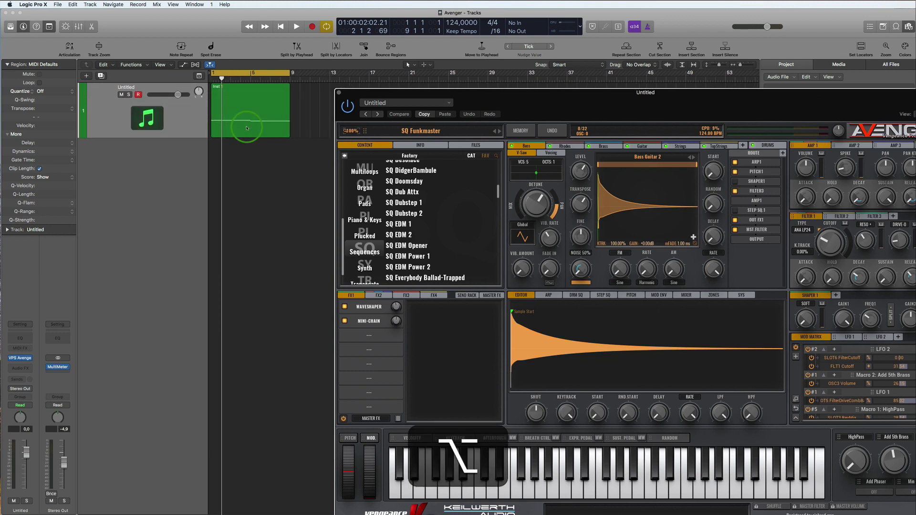
pyautogui.doubleClick(237, 102)
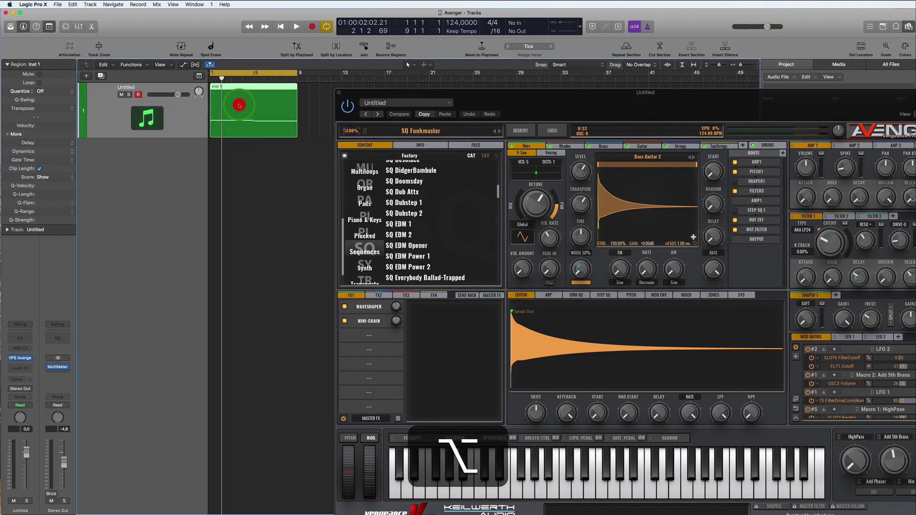
# Step: Close Avenger, start playback from bar 1, and reopen the VPS Avenger instrument
pyautogui.click(339, 92)
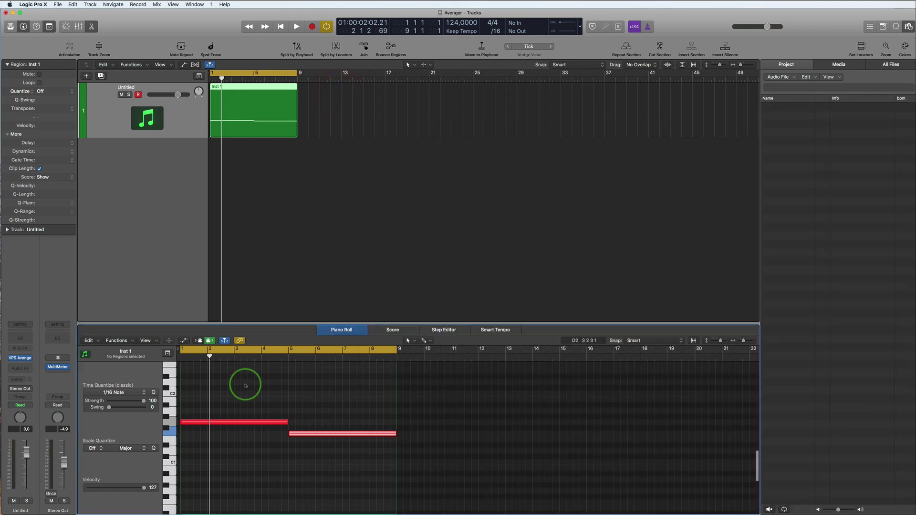
pyautogui.scroll(1, 243, 382)
pyautogui.press('space')
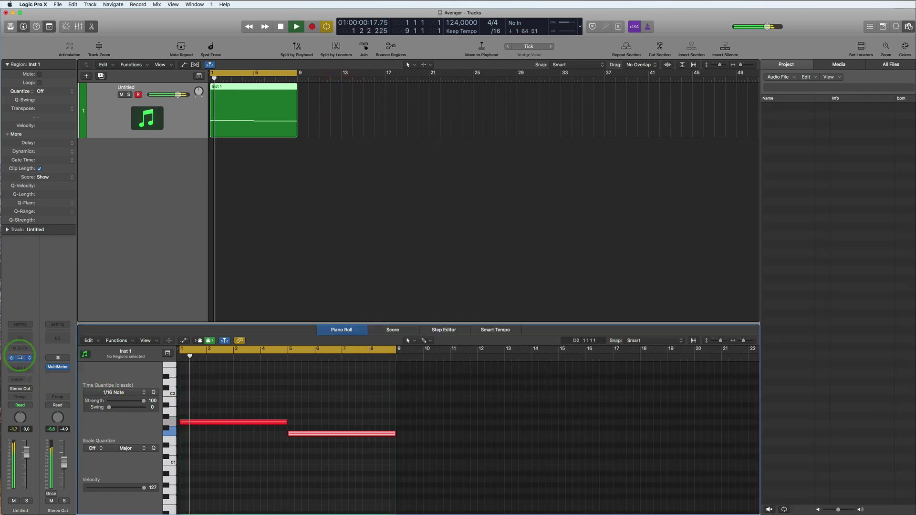
pyautogui.click(20, 358)
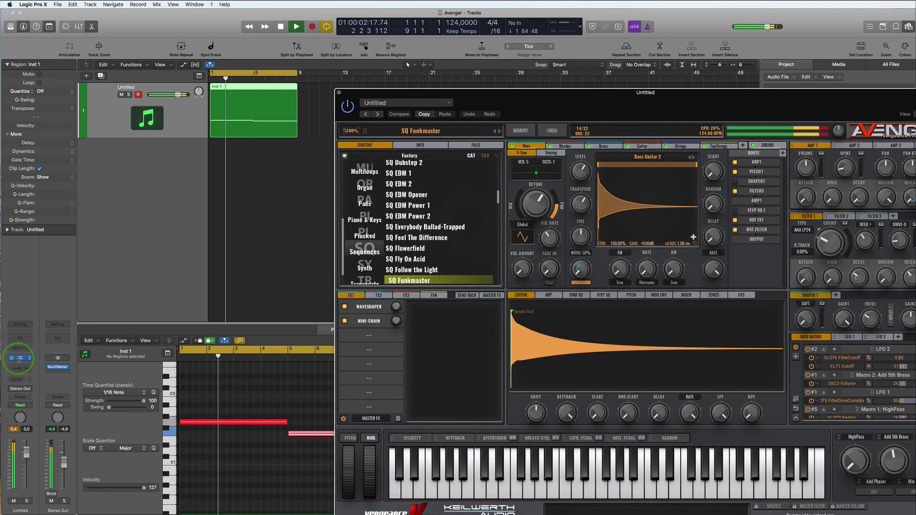
pyautogui.click(654, 103)
pyautogui.moveTo(654, 103); pyautogui.dragTo(408, 34)
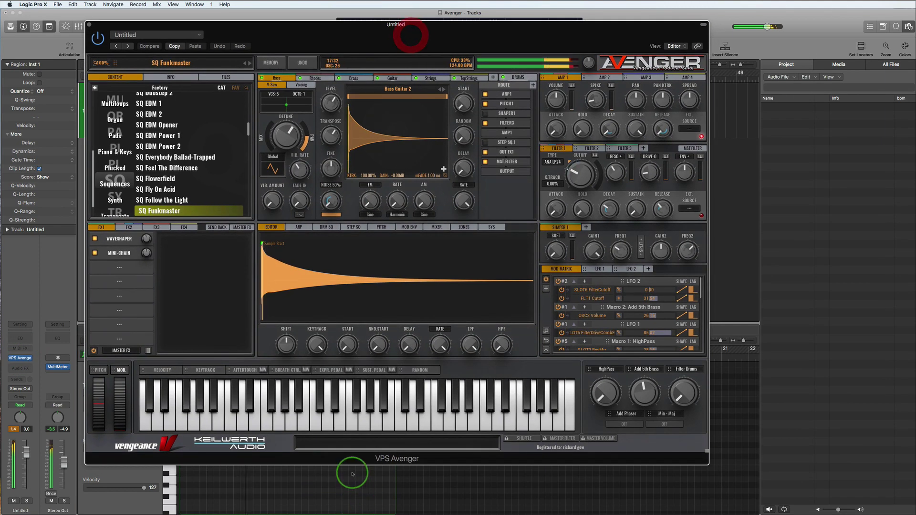
pyautogui.click(215, 401)
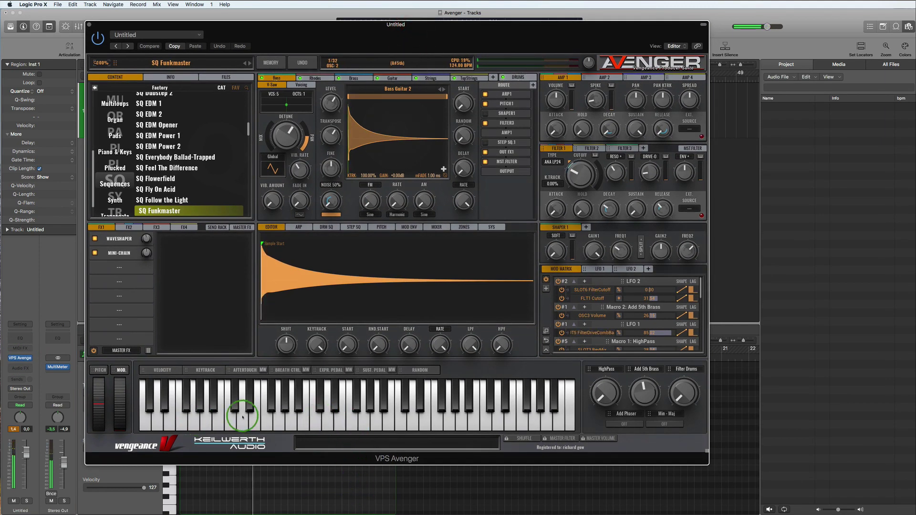
pyautogui.click(190, 422)
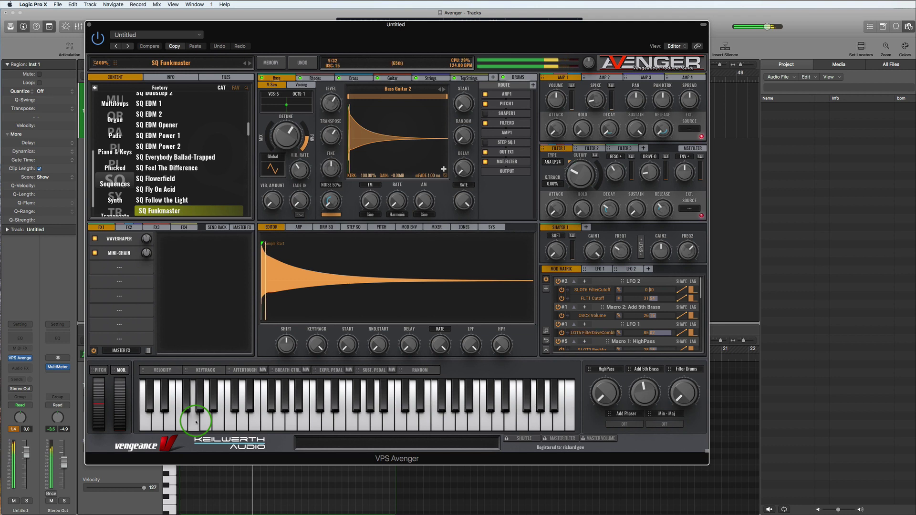
pyautogui.click(196, 421)
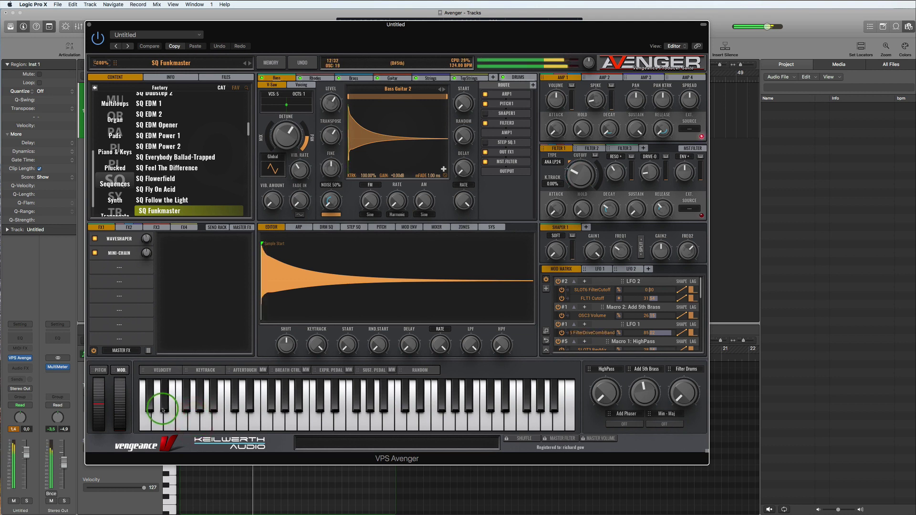
pyautogui.click(164, 409)
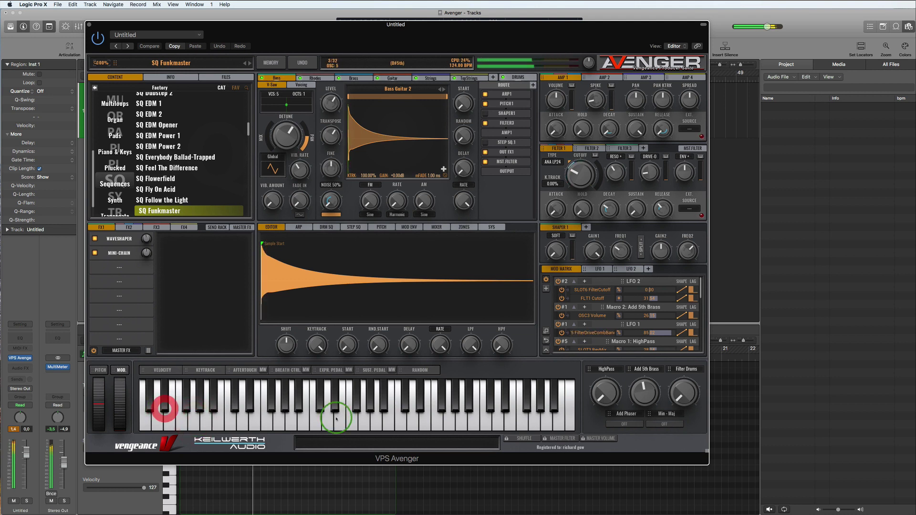
pyautogui.click(462, 421)
pyautogui.click(421, 420)
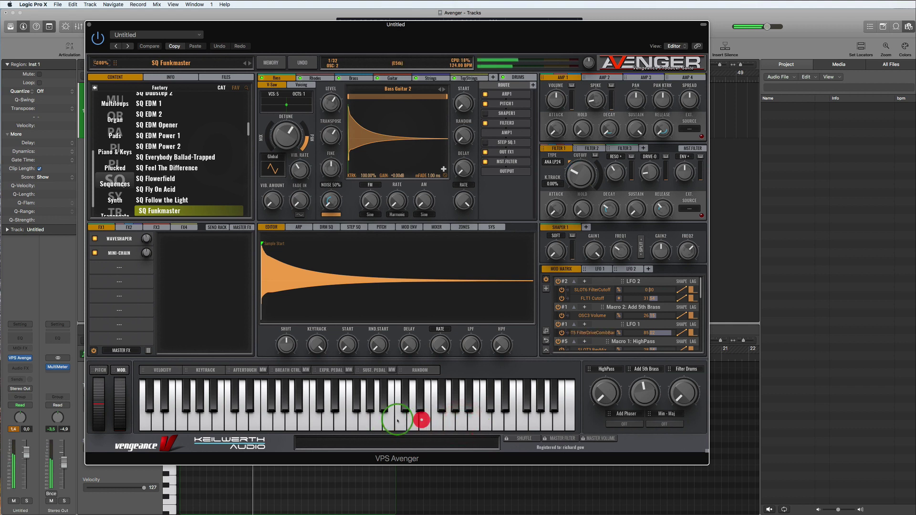
pyautogui.click(363, 419)
pyautogui.click(384, 419)
pyautogui.click(358, 419)
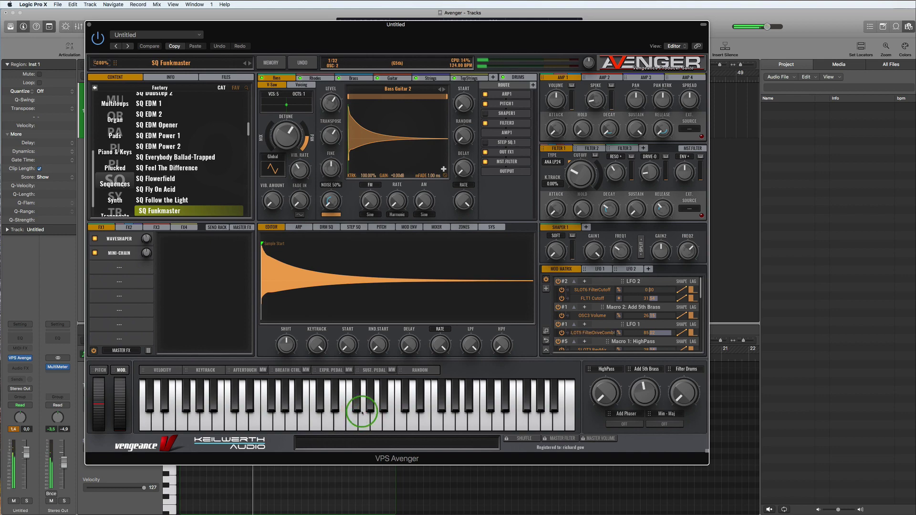
pyautogui.moveTo(337, 26); pyautogui.dragTo(344, 48)
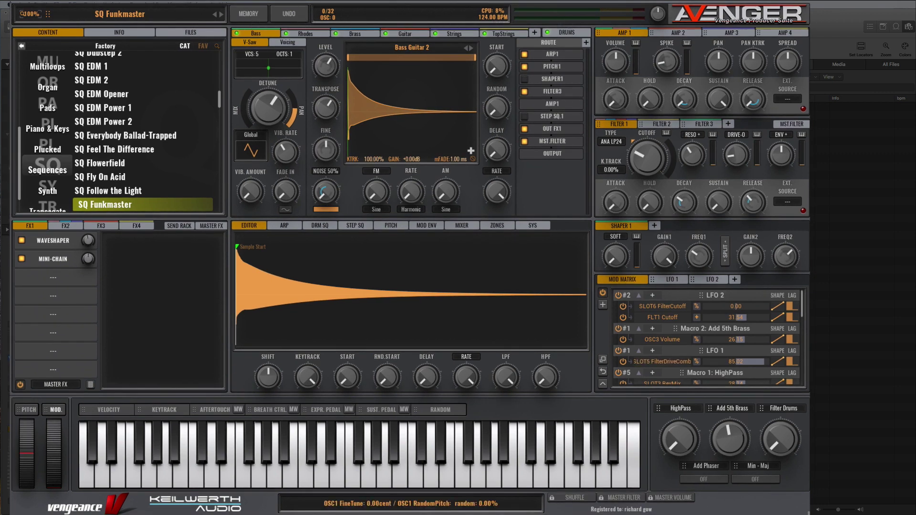
pyautogui.scroll(6, 143, 144)
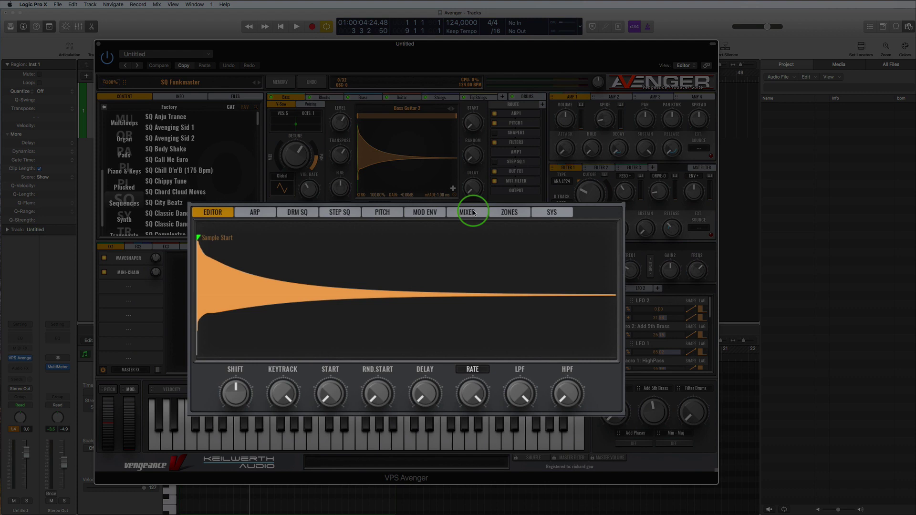
# Step: Show Avenger's layer mixer and, while playing, solo the Bass layer, then Rhodes
pyautogui.click(472, 212)
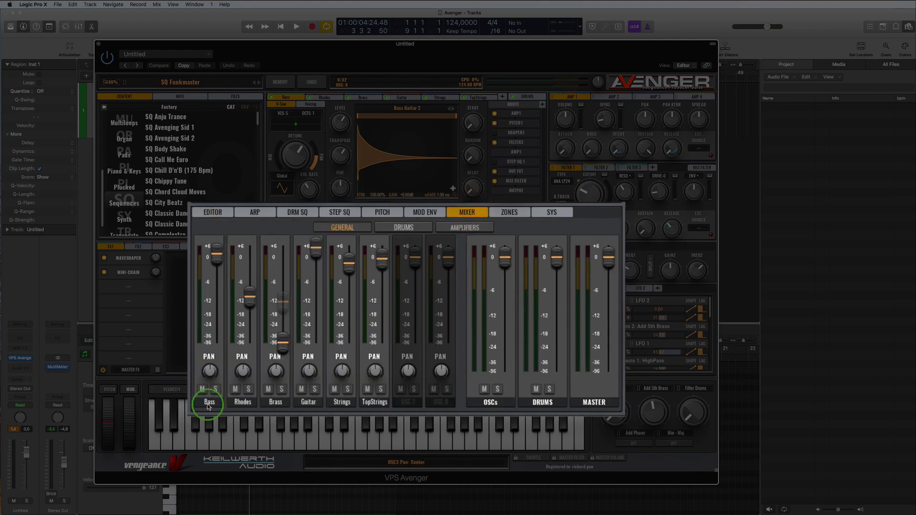
pyautogui.press('space')
pyautogui.click(215, 389)
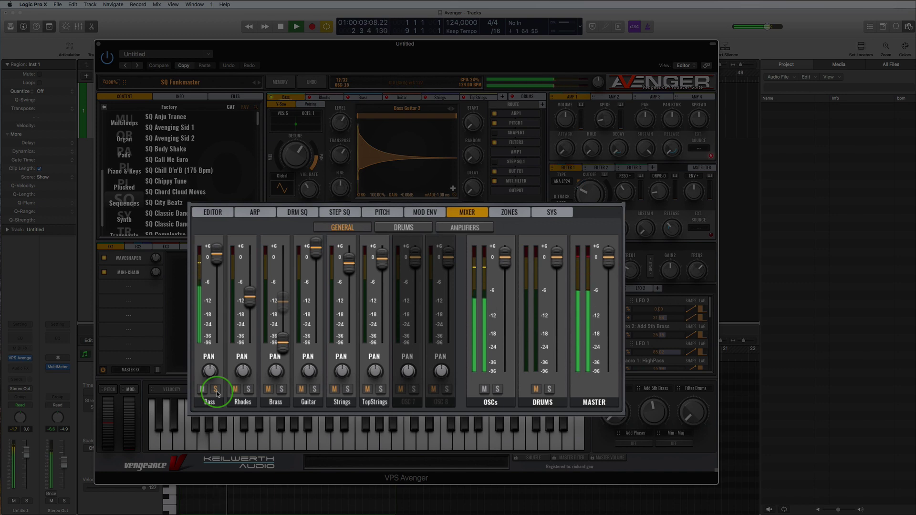
pyautogui.click(248, 389)
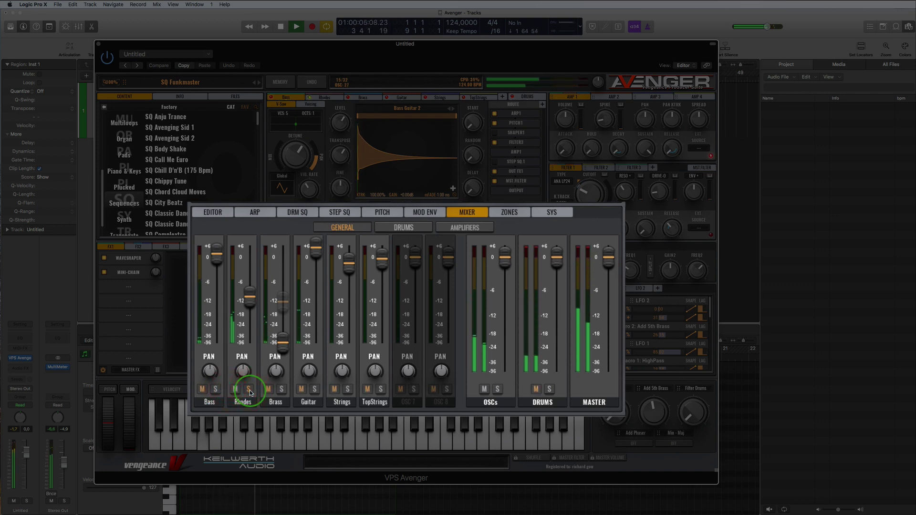
# Step: Solo and release the Brass, Guitar, Strings and drums layers one at a time
pyautogui.click(283, 390)
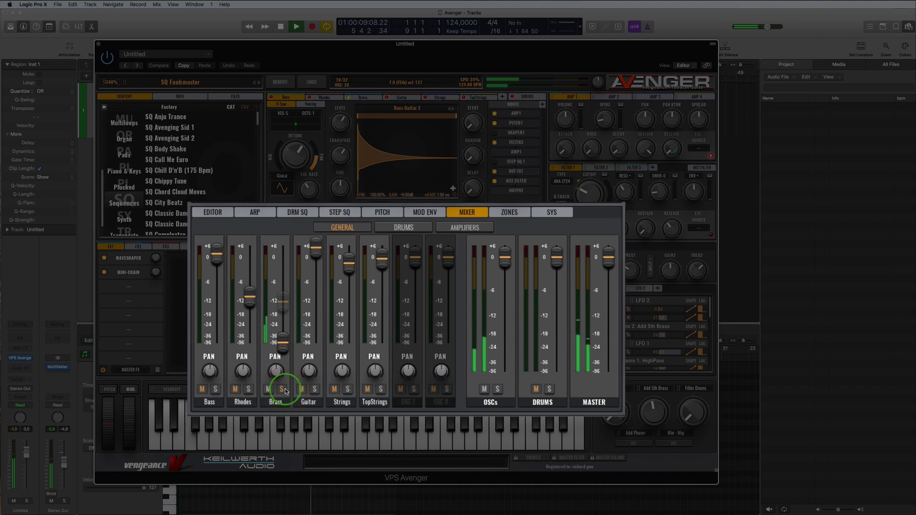
pyautogui.click(283, 390)
pyautogui.click(315, 389)
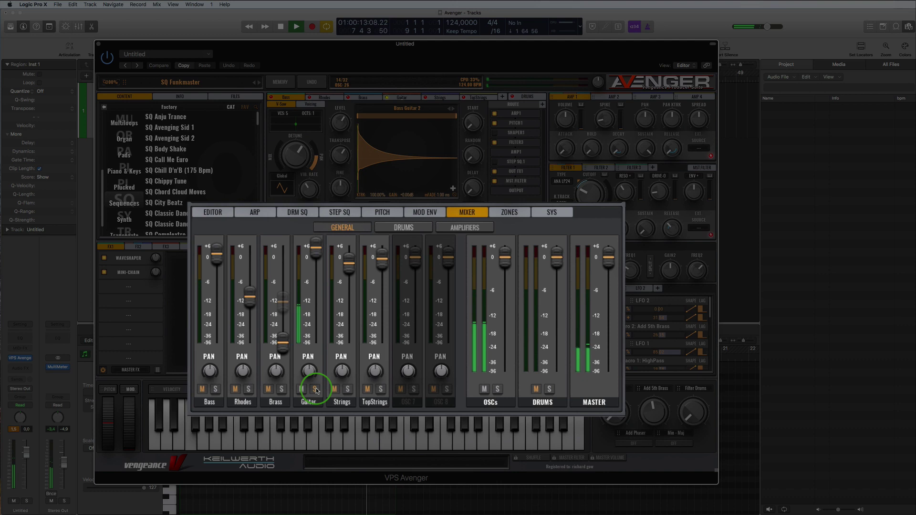
pyautogui.click(315, 389)
pyautogui.click(348, 390)
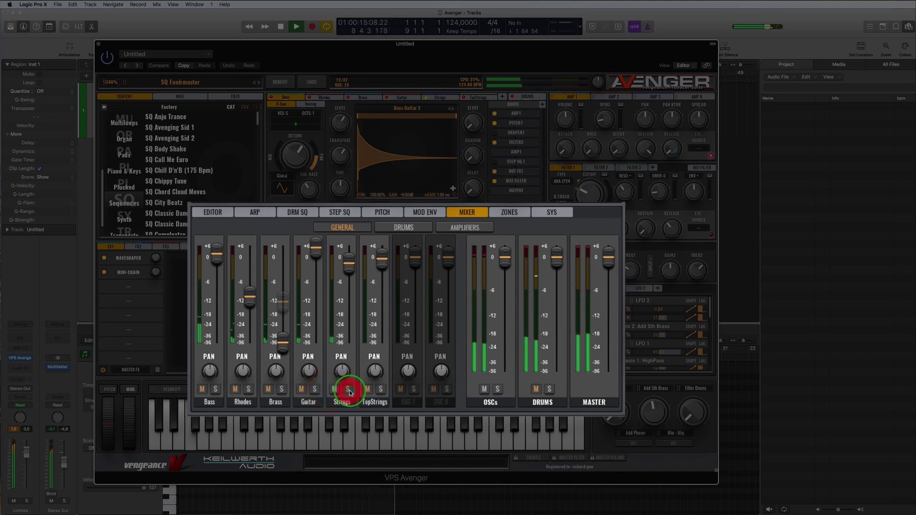
pyautogui.click(498, 389)
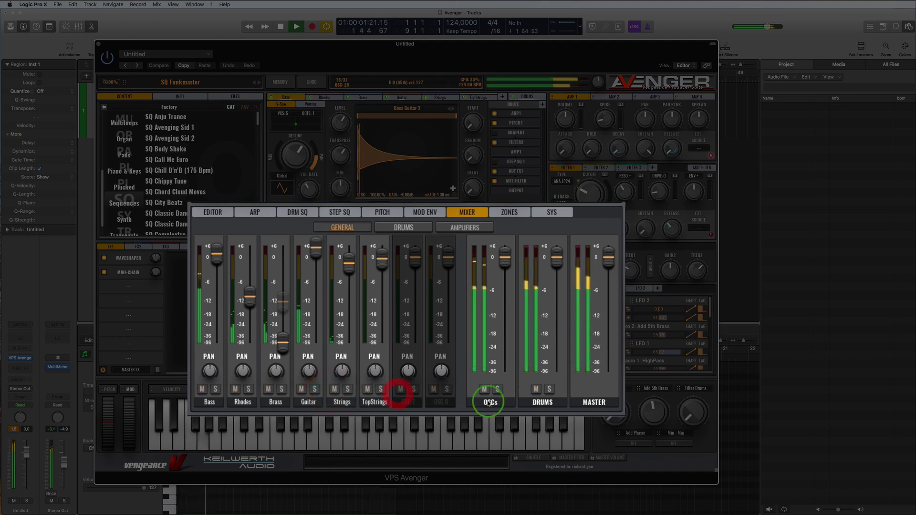
pyautogui.click(550, 389)
pyautogui.click(550, 390)
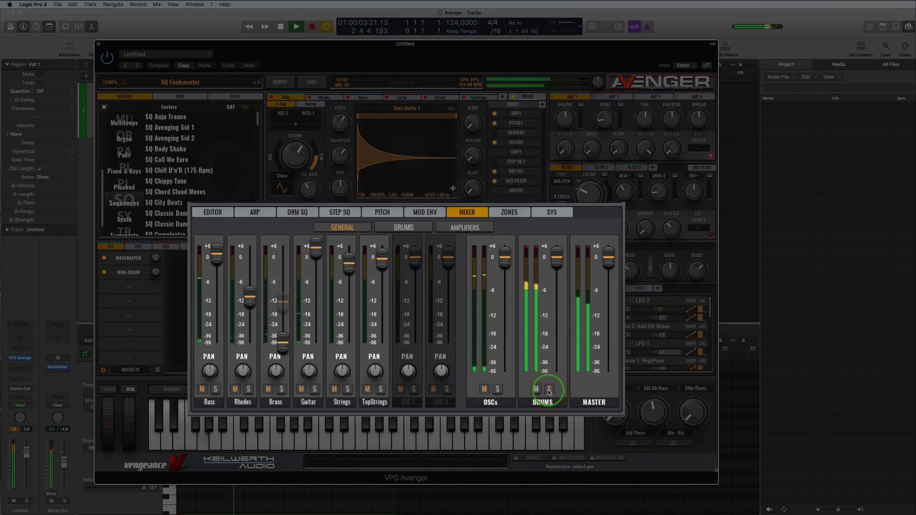
pyautogui.click(549, 390)
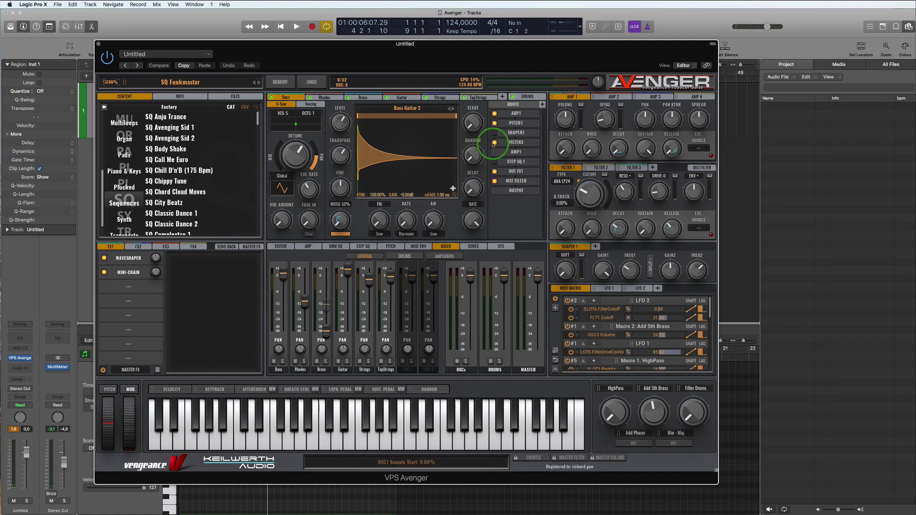
# Step: Open the Funkmaster drum kit page and, while playing, solo Bassdrum, then Snare 1, then Bassdrum again
pyautogui.click(526, 100)
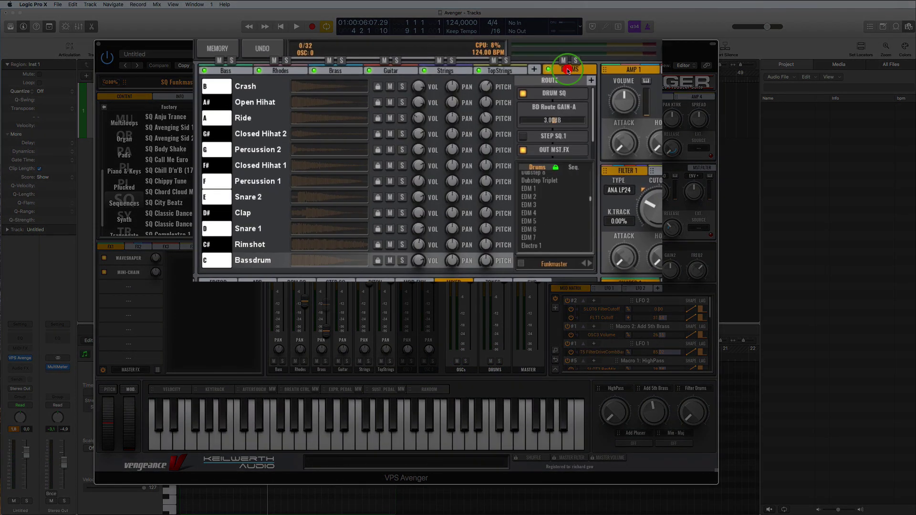
pyautogui.scroll(-1, 524, 177)
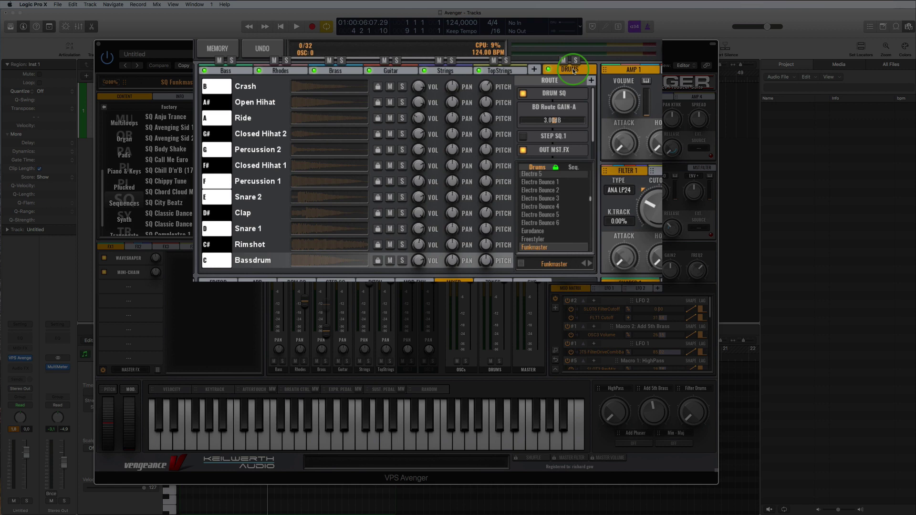
pyautogui.moveTo(562, 62)
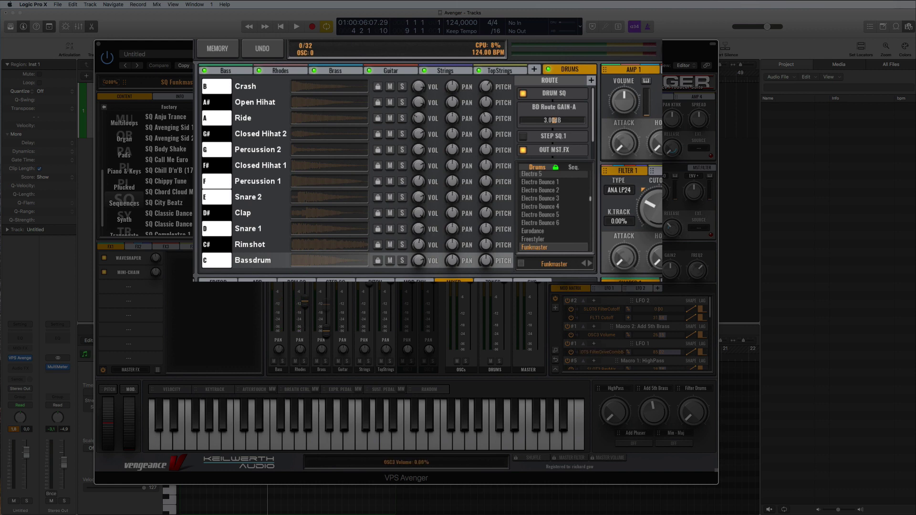
pyautogui.press('space')
pyautogui.click(402, 261)
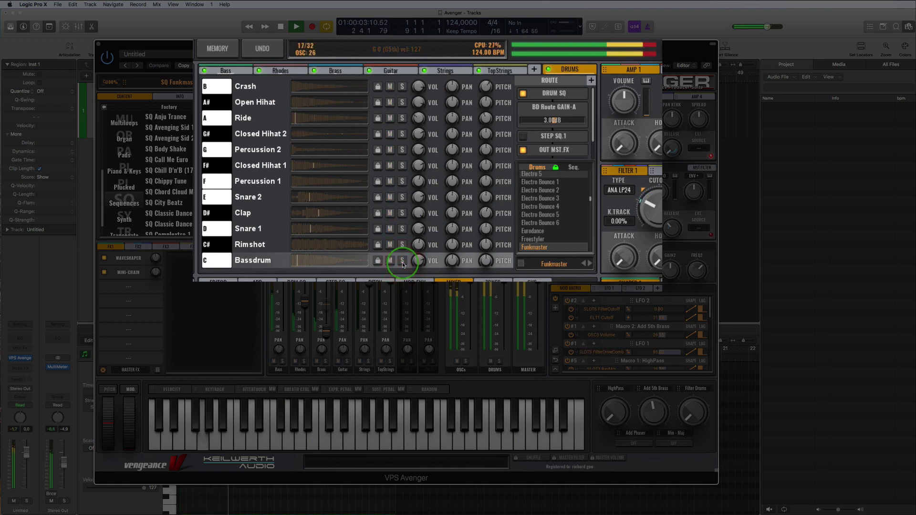
pyautogui.click(403, 261)
pyautogui.click(403, 244)
pyautogui.click(403, 229)
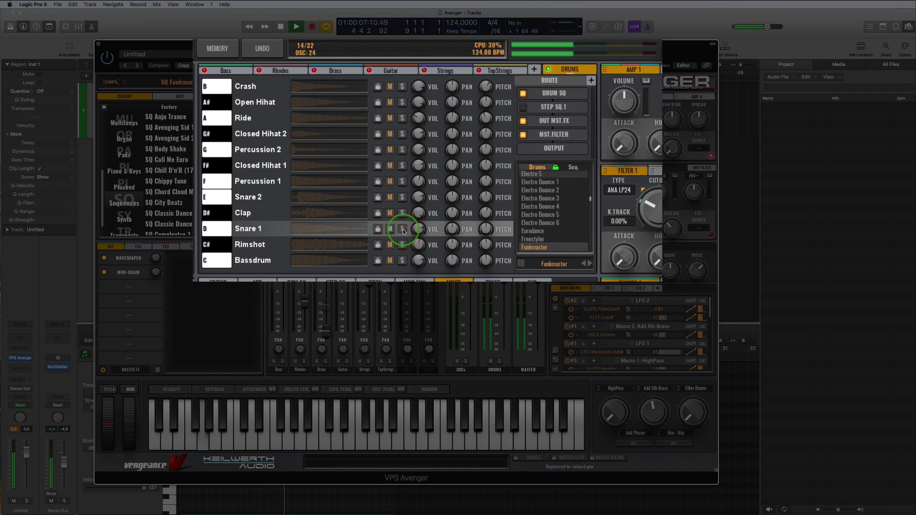
pyautogui.click(403, 229)
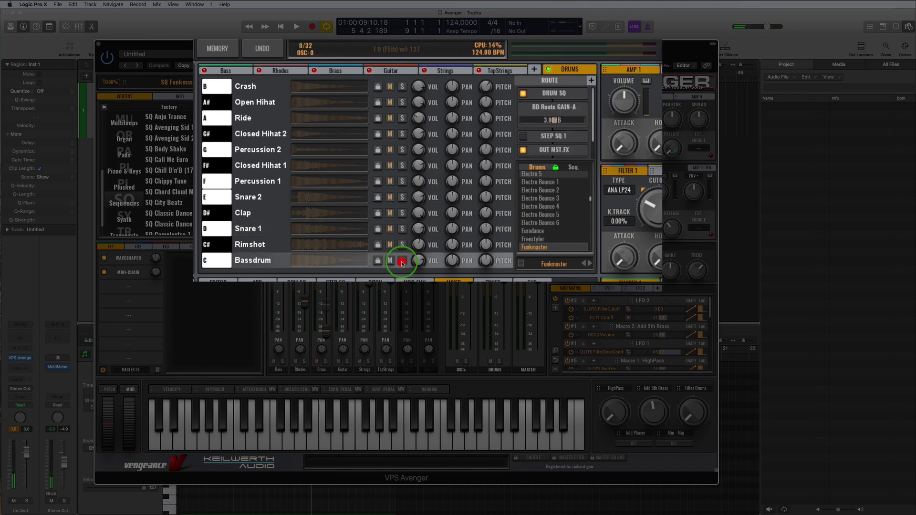
pyautogui.click(444, 265)
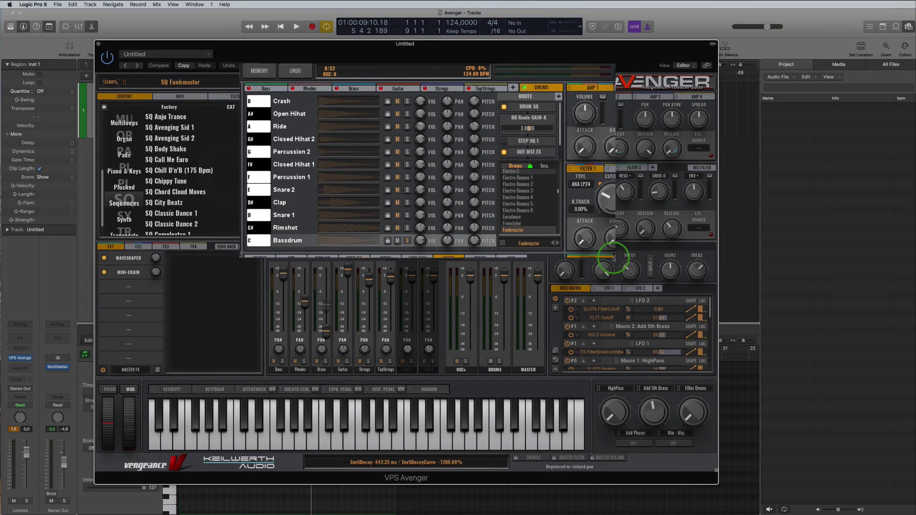
pyautogui.click(641, 252)
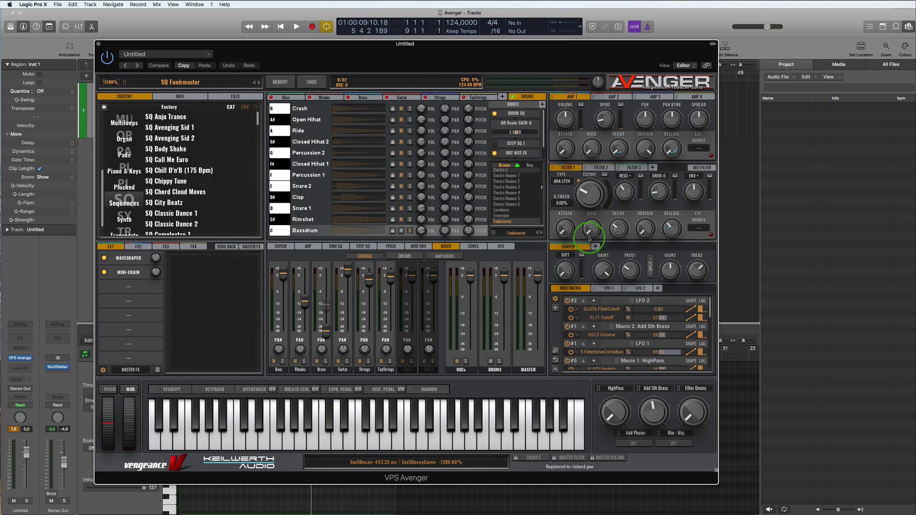
# Step: Check the mixer faders and AMP 4 / AMP 1 envelopes, then open the Bass layer's oscillator page
pyautogui.click(381, 264)
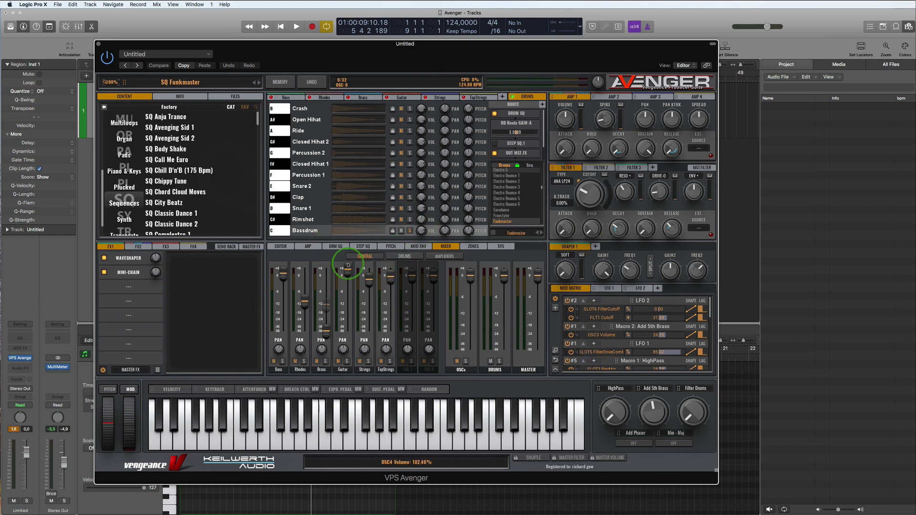
pyautogui.click(486, 264)
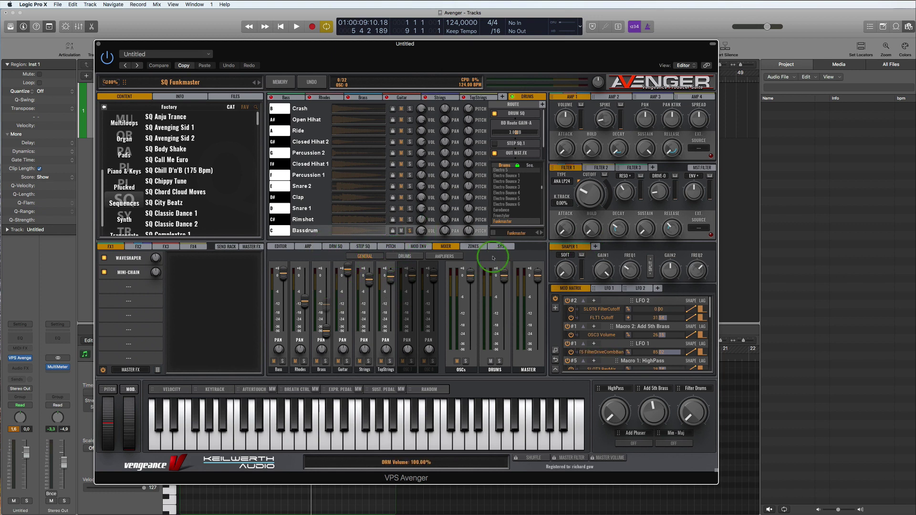
pyautogui.click(521, 274)
pyautogui.click(630, 300)
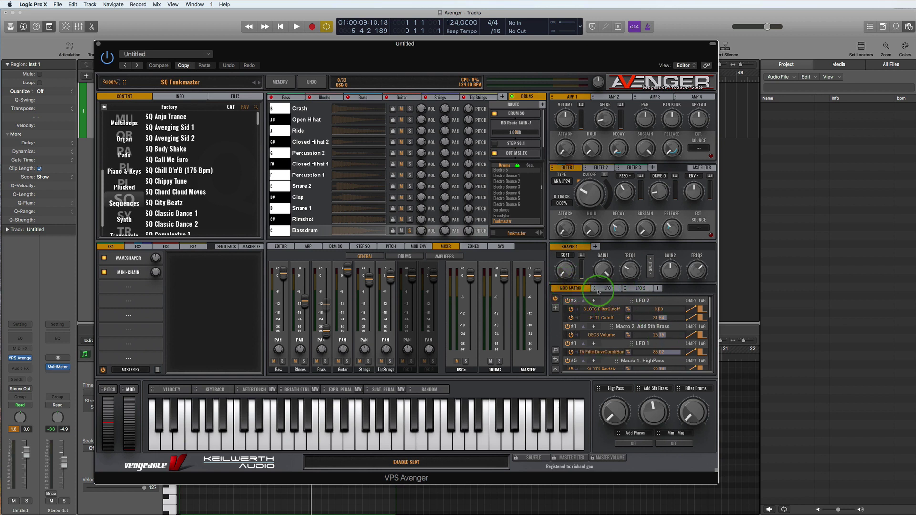
pyautogui.click(674, 166)
pyautogui.click(608, 106)
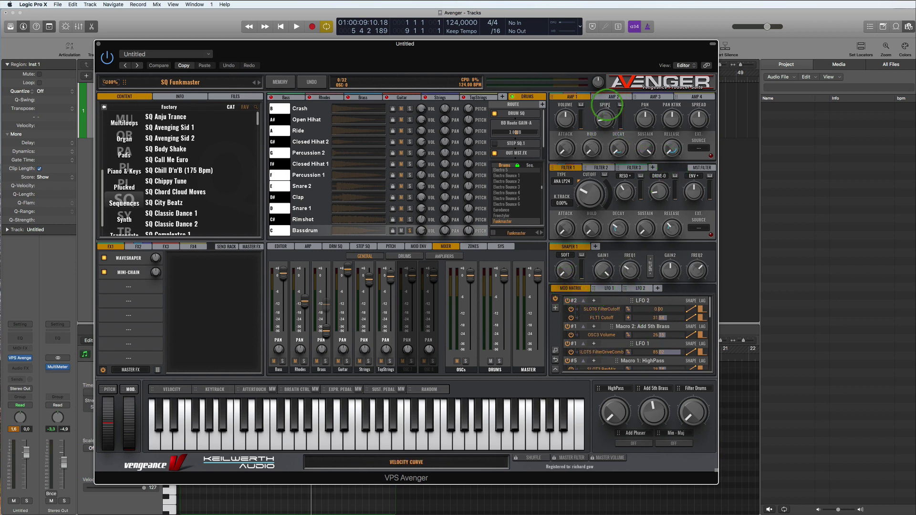
pyautogui.click(695, 97)
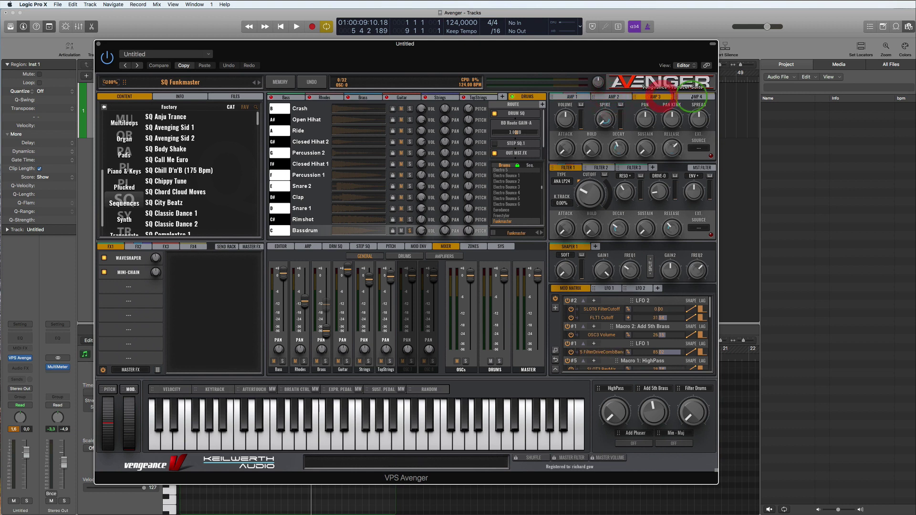
pyautogui.click(570, 96)
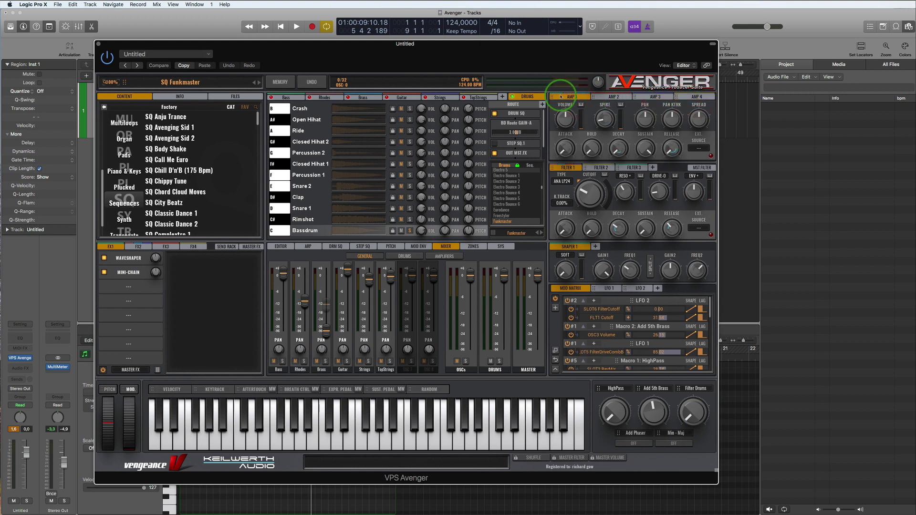
pyautogui.click(300, 98)
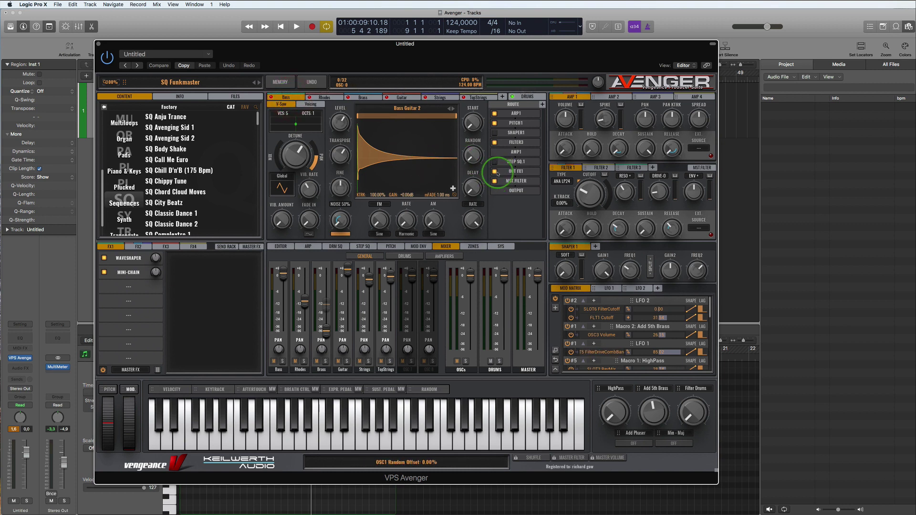
# Step: Set the Bass oscillator's transpose to +10 and try its Noise controls
pyautogui.click(299, 99)
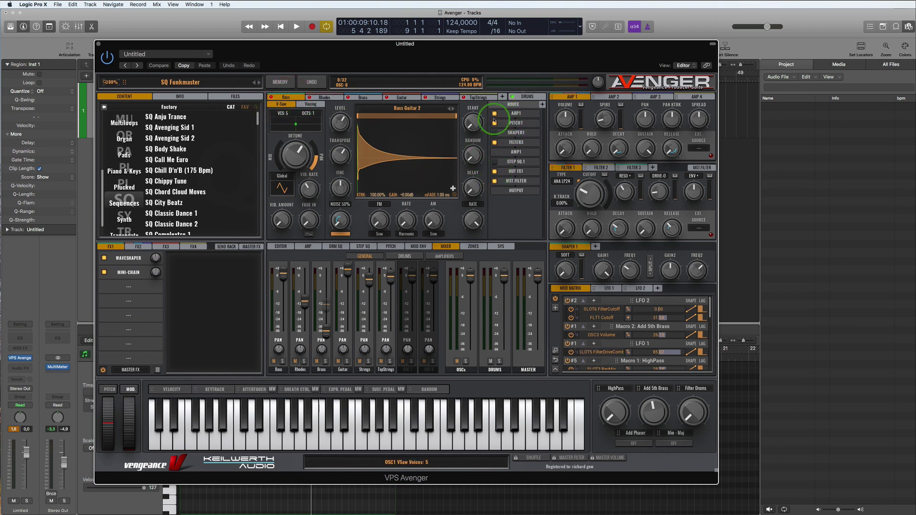
pyautogui.click(340, 153)
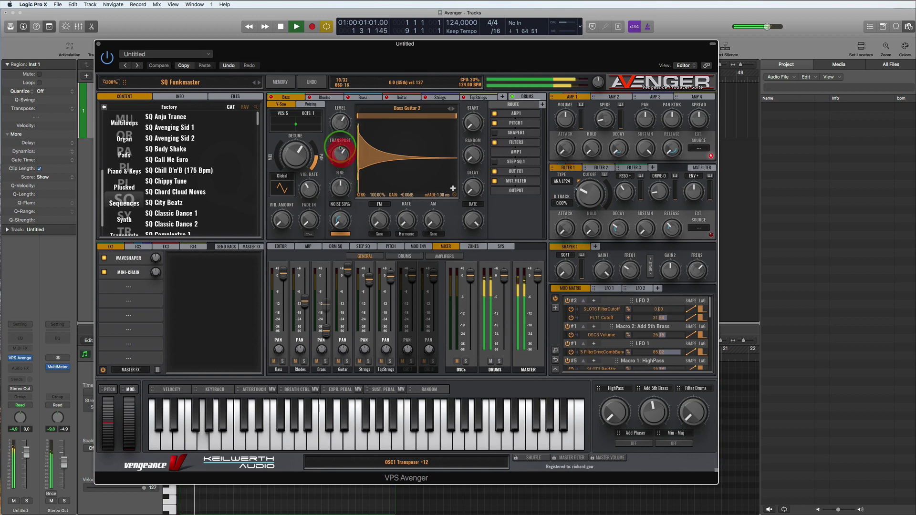
pyautogui.click(347, 234)
pyautogui.click(348, 303)
pyautogui.click(382, 211)
pyautogui.click(445, 82)
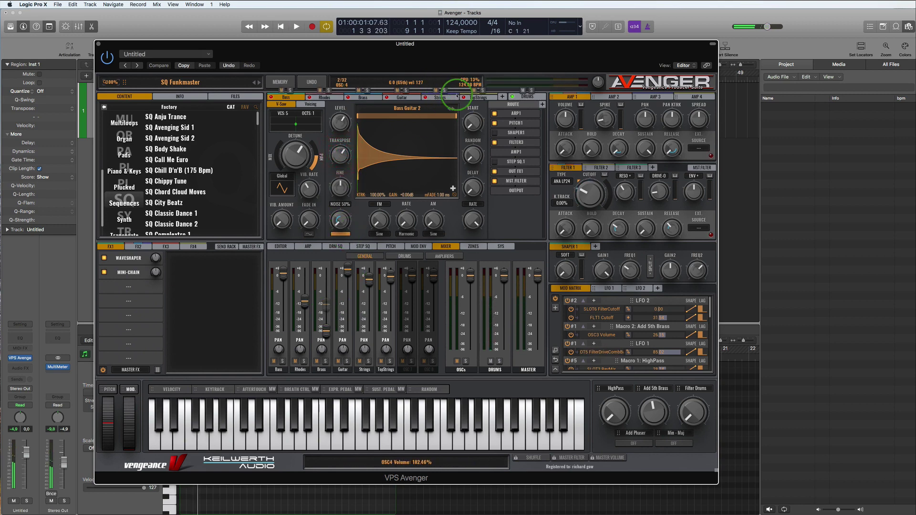
# Step: With the drum kit list shown, start playback and return to the Bass oscillator page
pyautogui.click(512, 96)
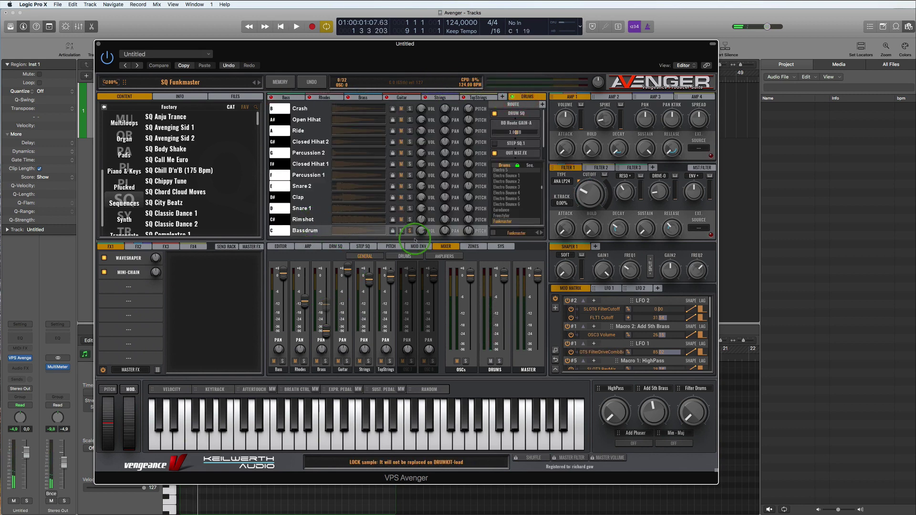
pyautogui.press('space')
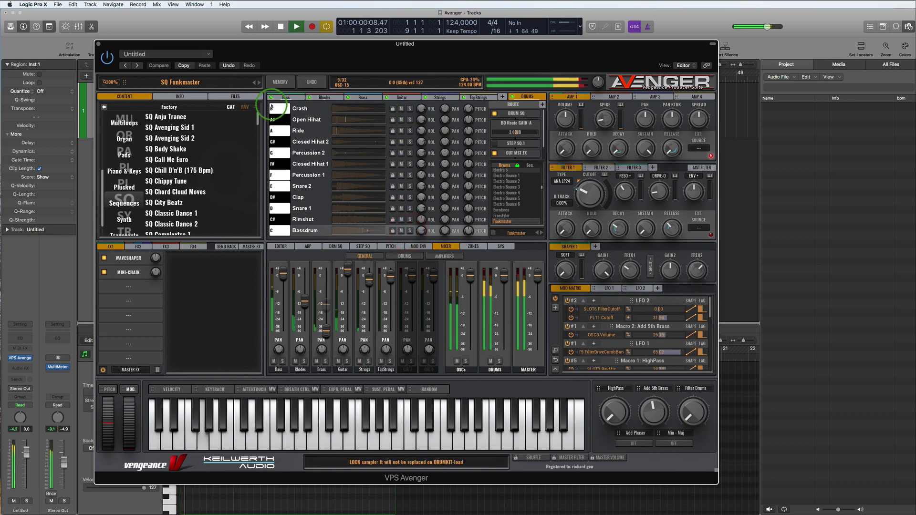
pyautogui.click(284, 98)
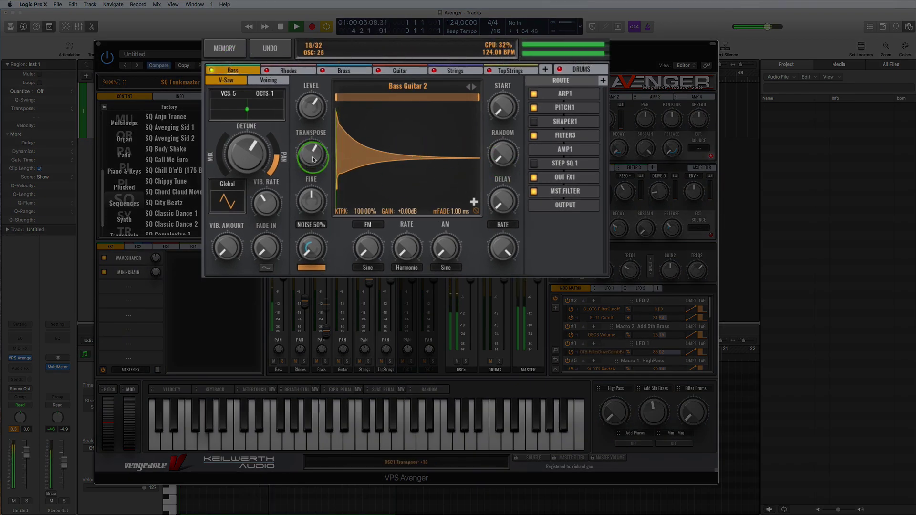
# Step: Transpose the Bass oscillator further down and restart playback to hear the Bass Guitar 2 layer
pyautogui.moveTo(308, 151)
pyautogui.mouseDown()
pyautogui.moveTo(311, 219)
pyautogui.moveTo(310, 154)
pyautogui.mouseUp()
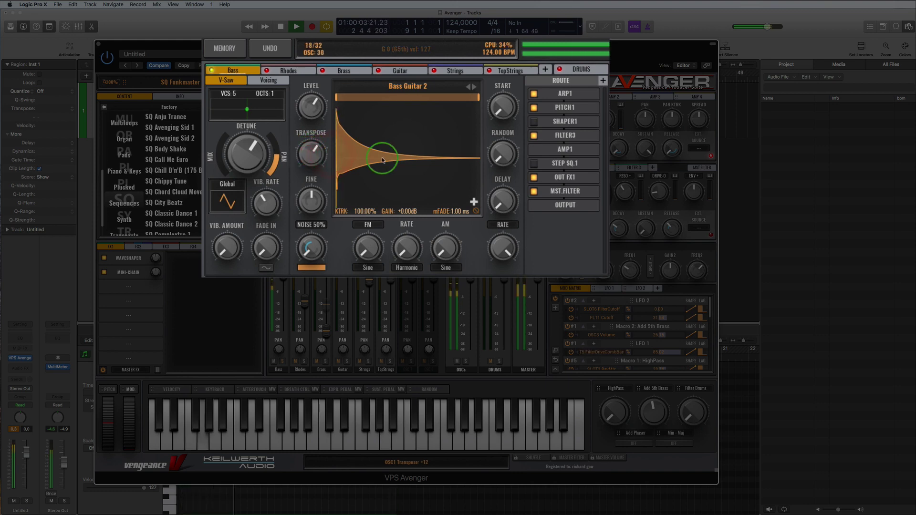
pyautogui.press('space')
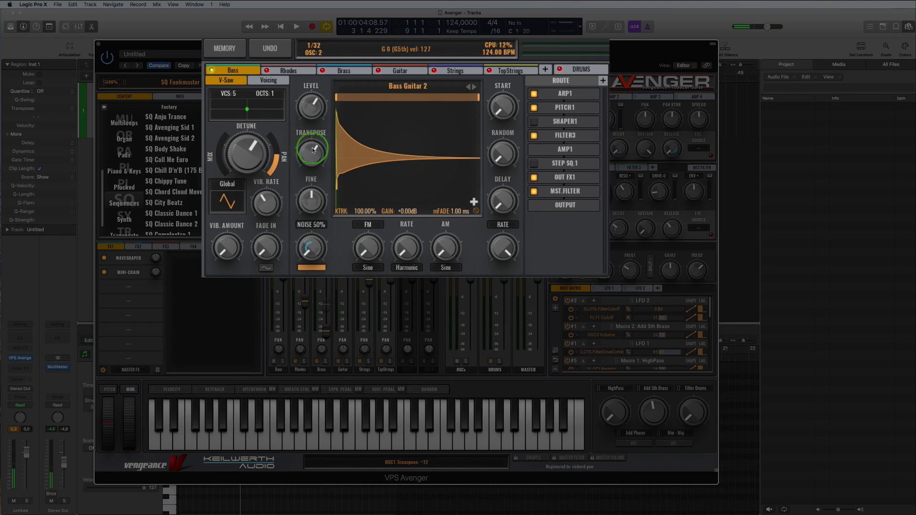
pyautogui.click(322, 56)
pyautogui.click(310, 197)
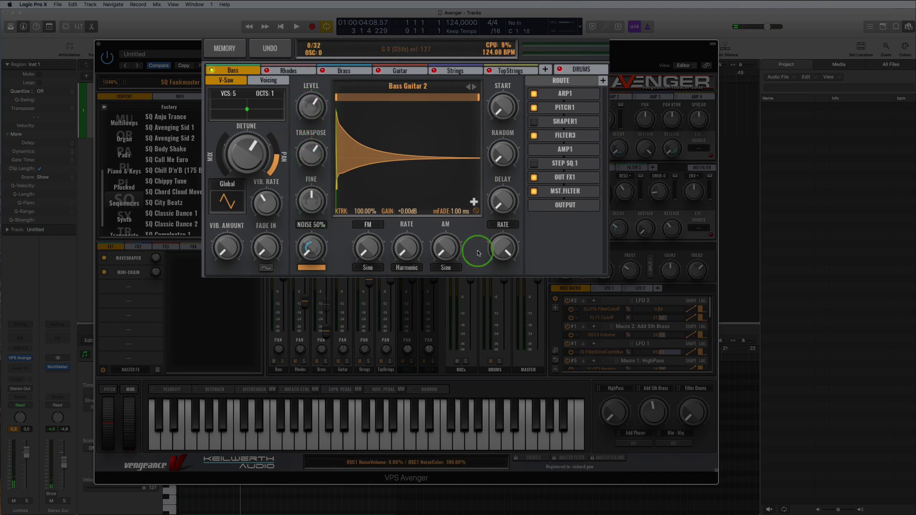
pyautogui.press('space')
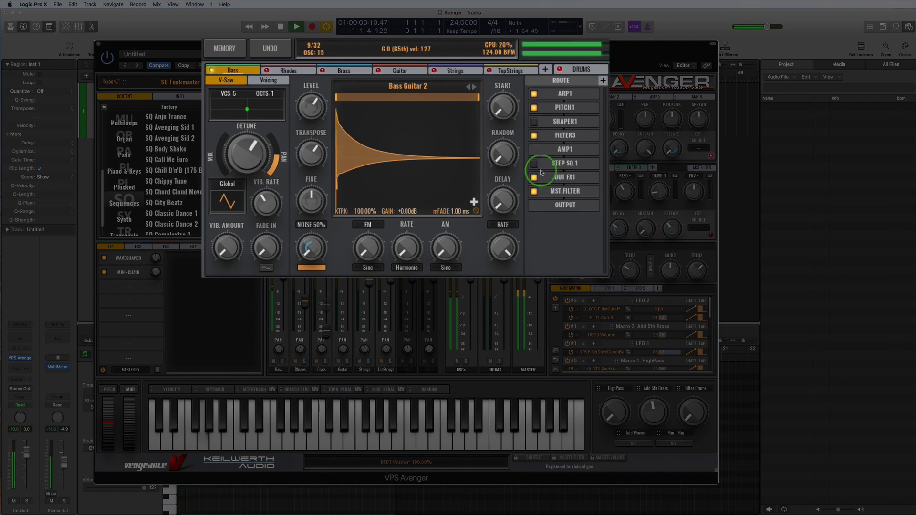
# Step: Select FILTER 3 and sweep its cutoff from about 100 Hz toward 1.5 kHz by ear
pyautogui.click(536, 178)
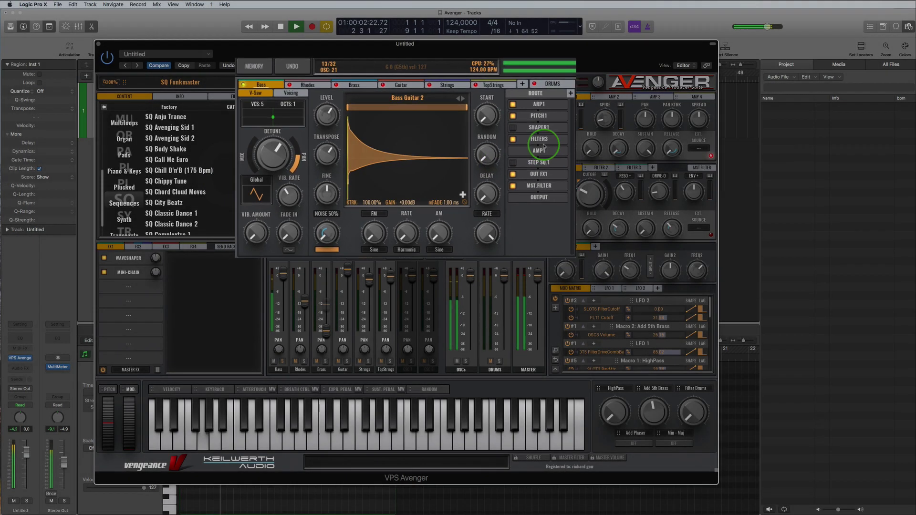
pyautogui.click(495, 122)
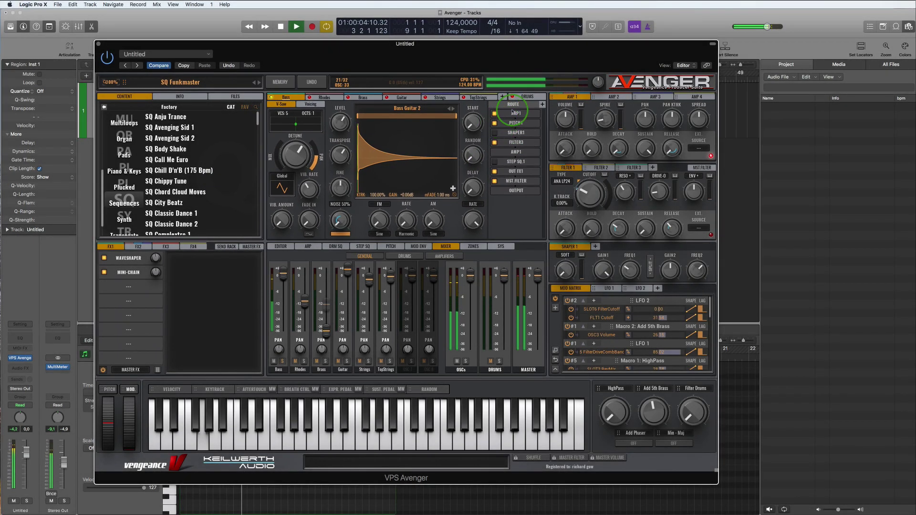
pyautogui.click(515, 142)
pyautogui.click(594, 182)
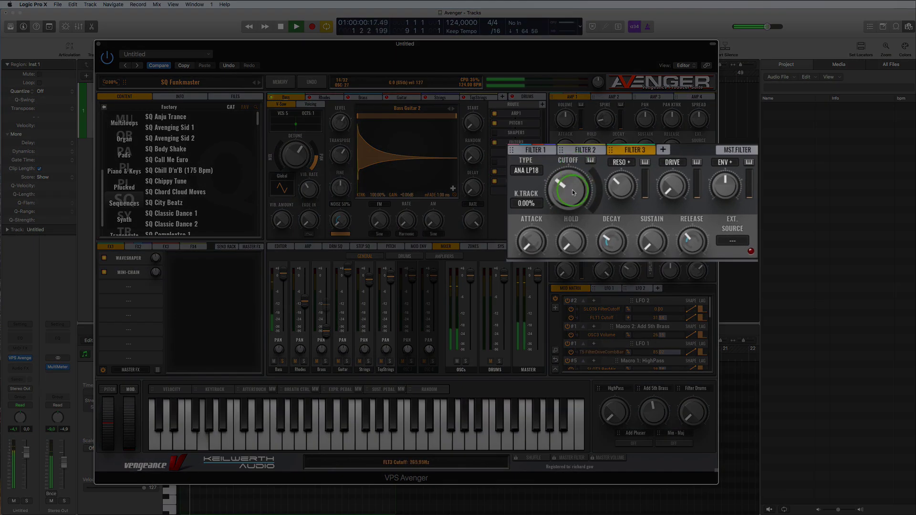
pyautogui.moveTo(572, 206); pyautogui.dragTo(566, 187)
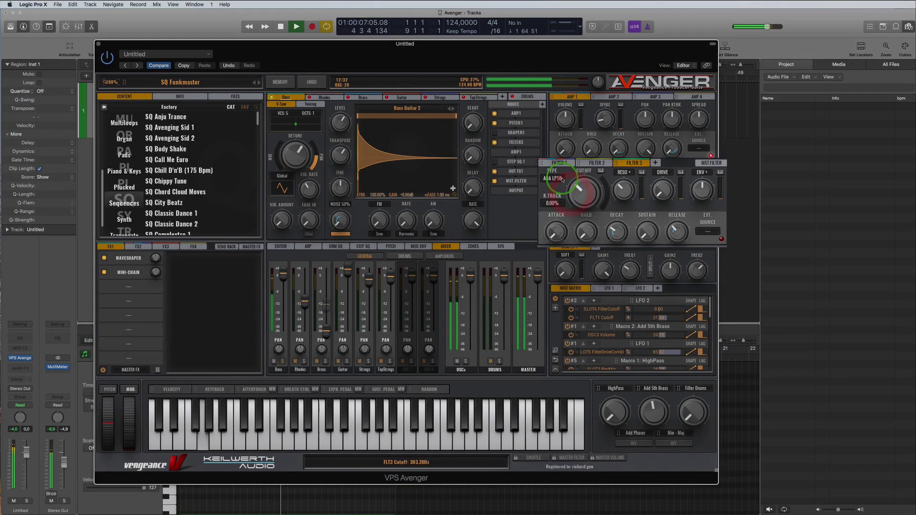
pyautogui.click(509, 122)
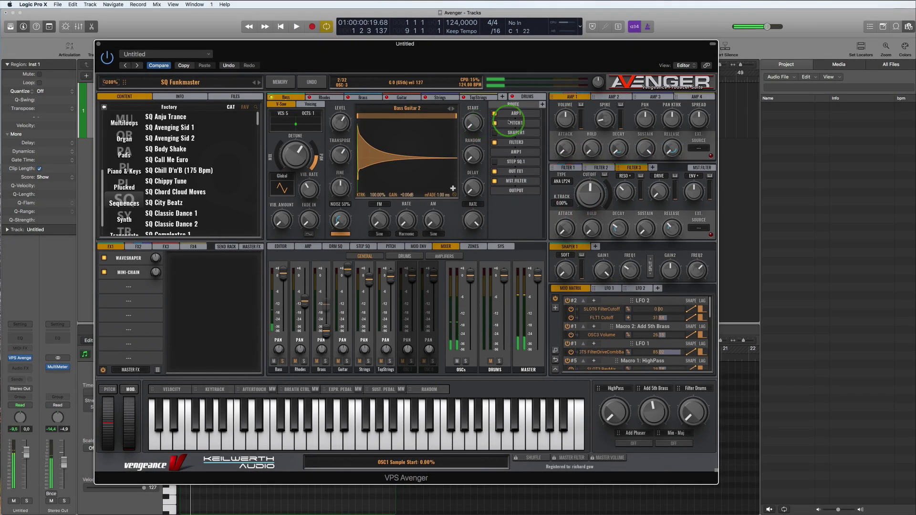
# Step: Switch to the Rhodes layer and solo Piano Rhode 1 during playback
pyautogui.click(334, 97)
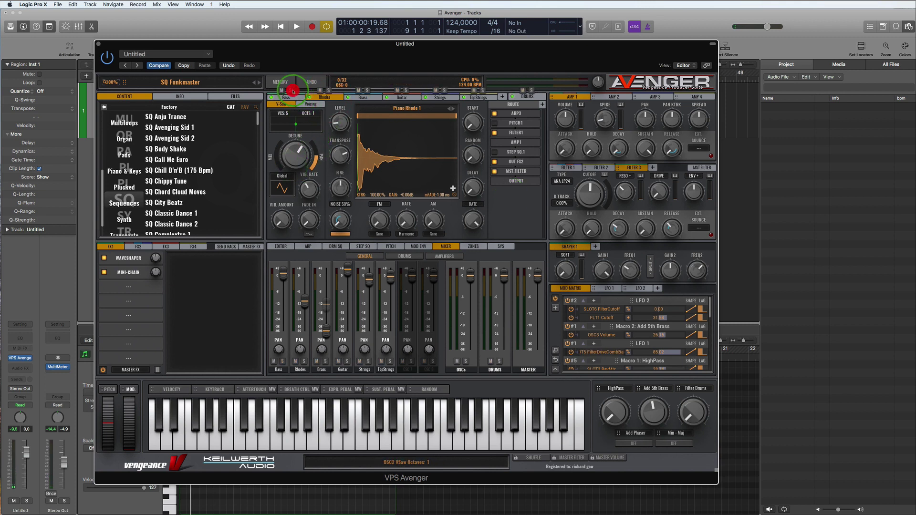
pyautogui.press('space')
pyautogui.click(328, 90)
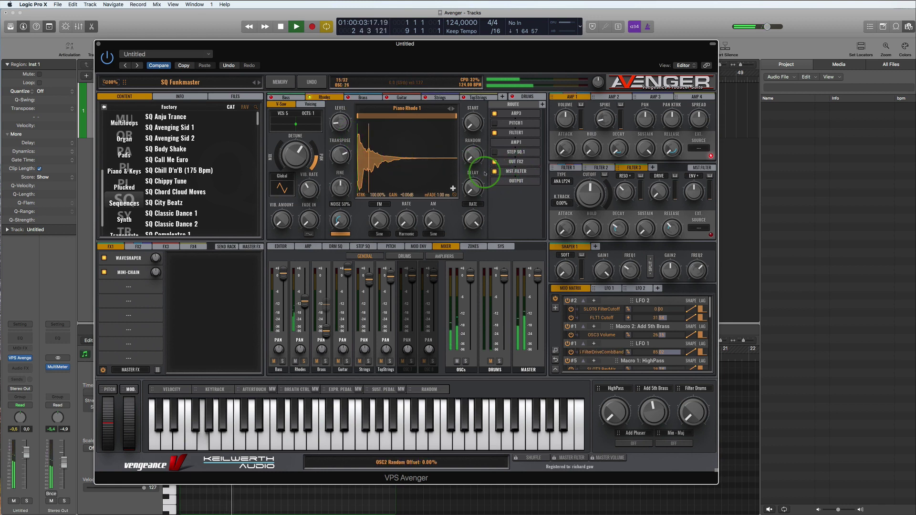
# Step: Jump from the OUT FX2 route to the FX2 effects rack and restart playback
pyautogui.click(499, 163)
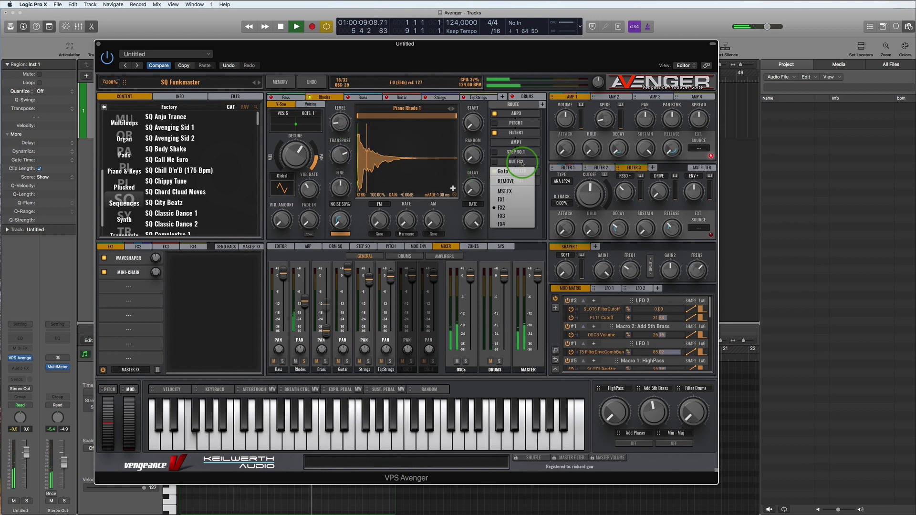
pyautogui.click(493, 163)
pyautogui.click(495, 163)
pyautogui.press('space')
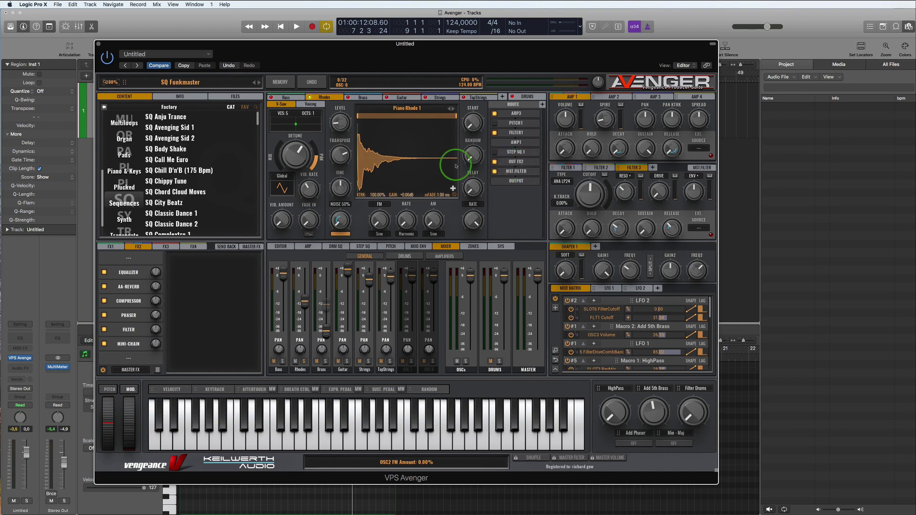
pyautogui.press('space')
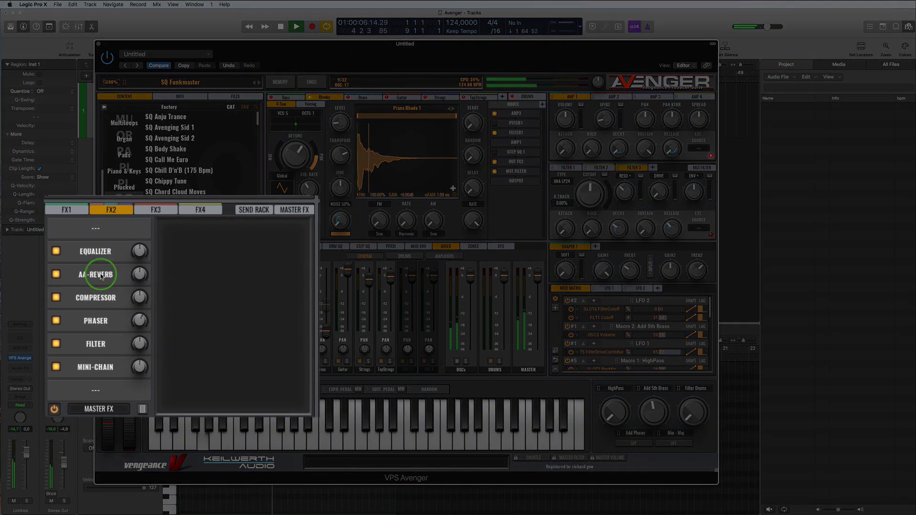
# Step: Toggle AA-Reverb off and on, then set its Time to 76.88 and Pre Delay to 82.9
pyautogui.click(55, 275)
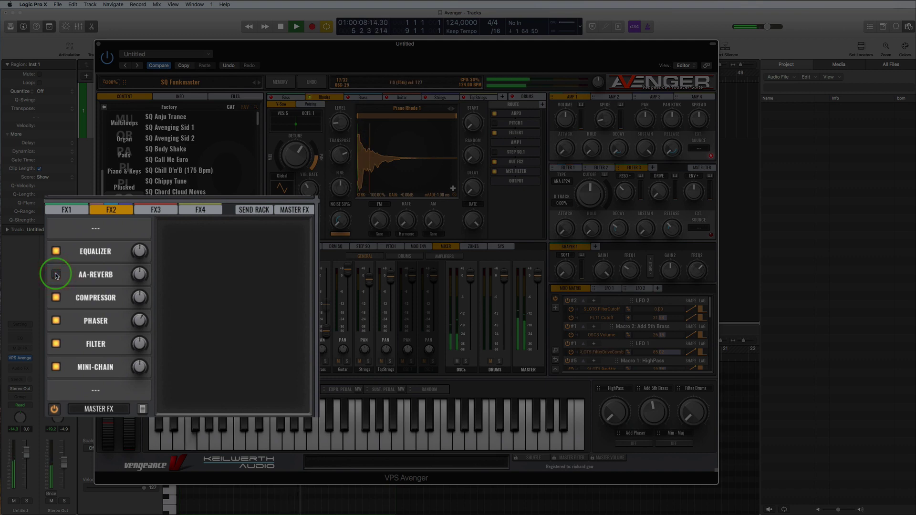
pyautogui.click(56, 275)
pyautogui.click(107, 276)
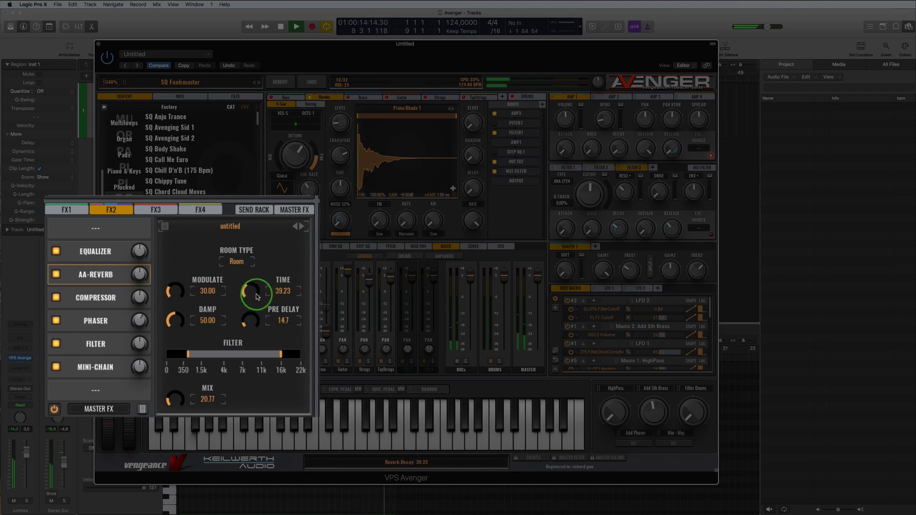
pyautogui.moveTo(257, 297); pyautogui.dragTo(256, 254)
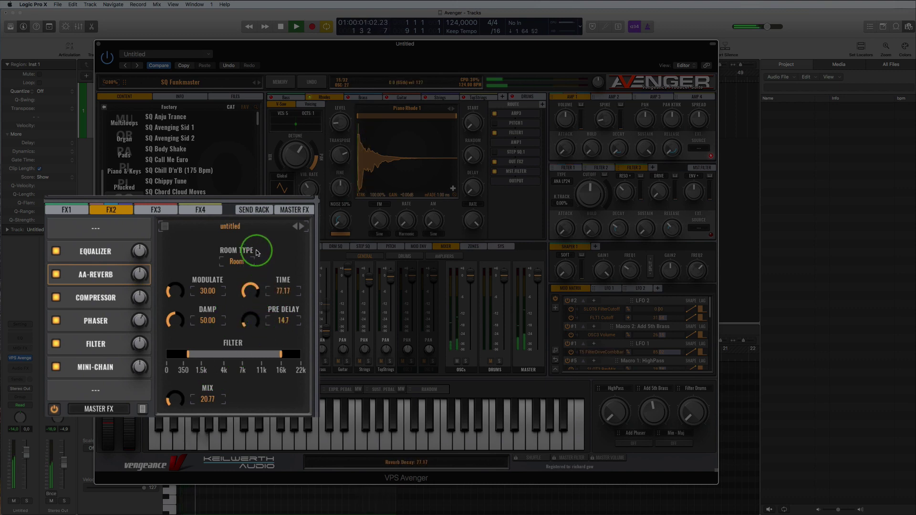
pyautogui.moveTo(252, 321); pyautogui.dragTo(247, 286)
pyautogui.click(257, 286)
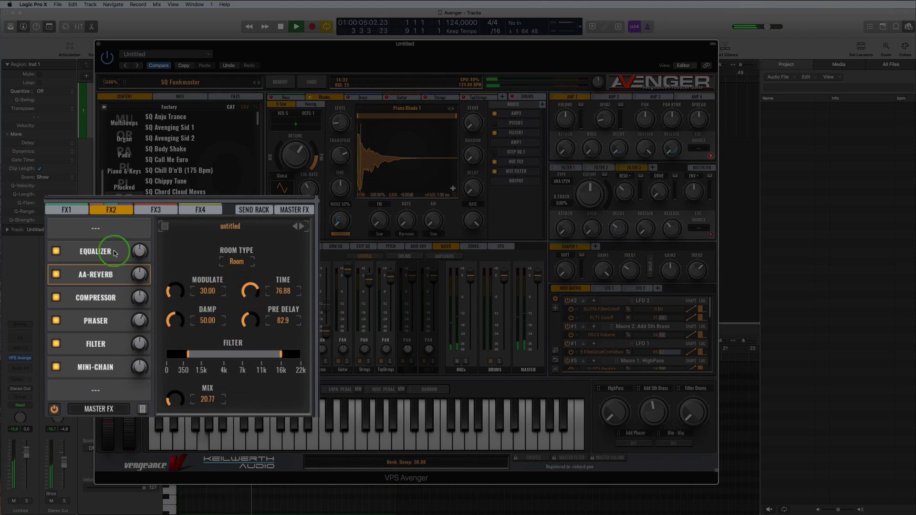
# Step: View the Compressor, Equalizer, Phaser, Filter and Mini-Chain settings, then stop playback
pyautogui.click(85, 298)
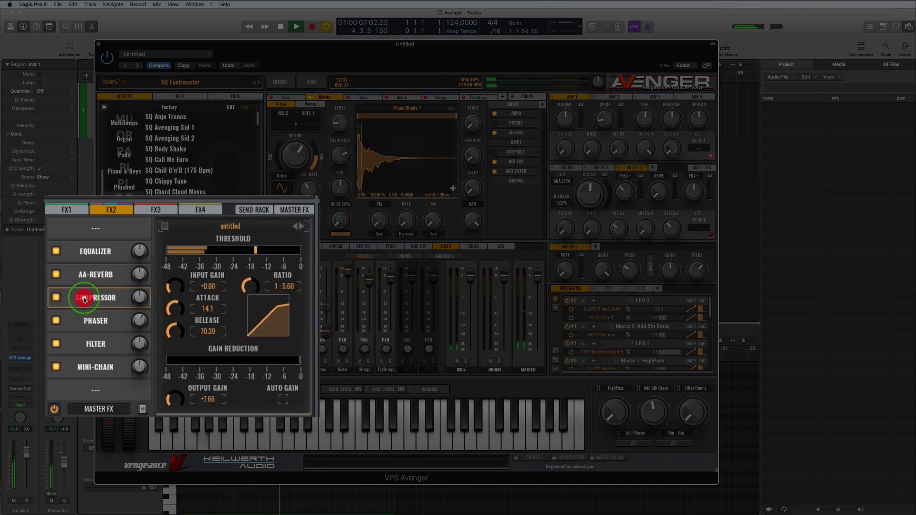
pyautogui.click(96, 252)
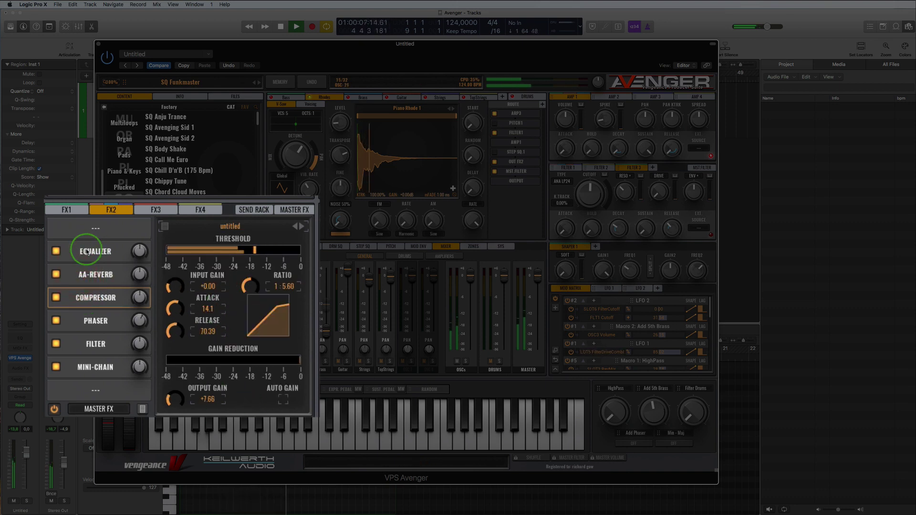
pyautogui.click(96, 321)
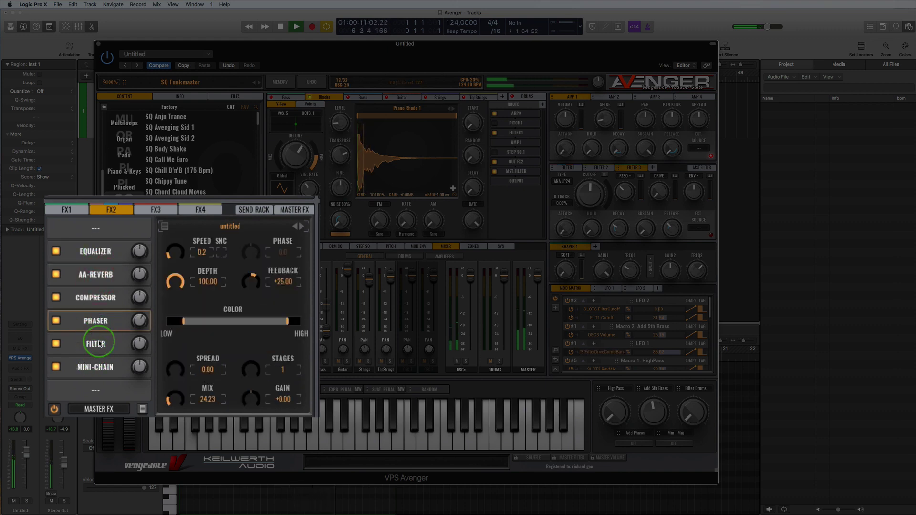
pyautogui.click(98, 344)
pyautogui.click(93, 367)
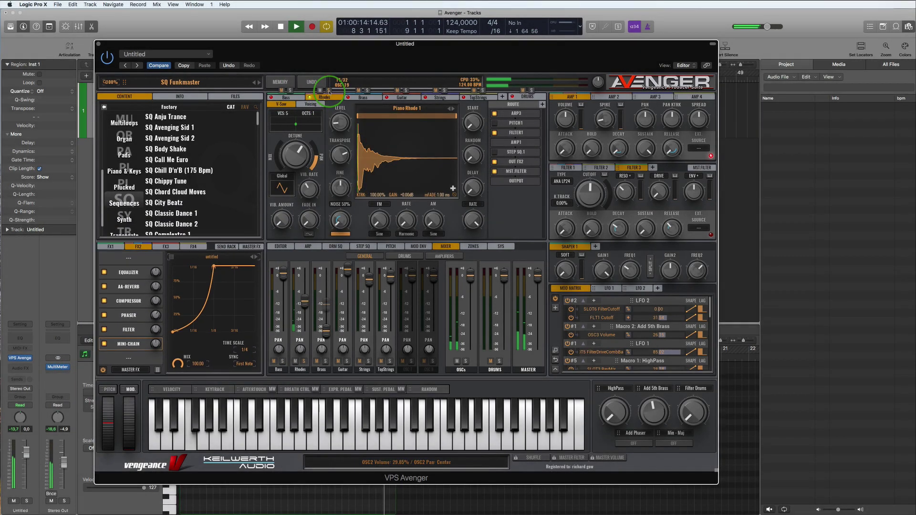
pyautogui.click(329, 91)
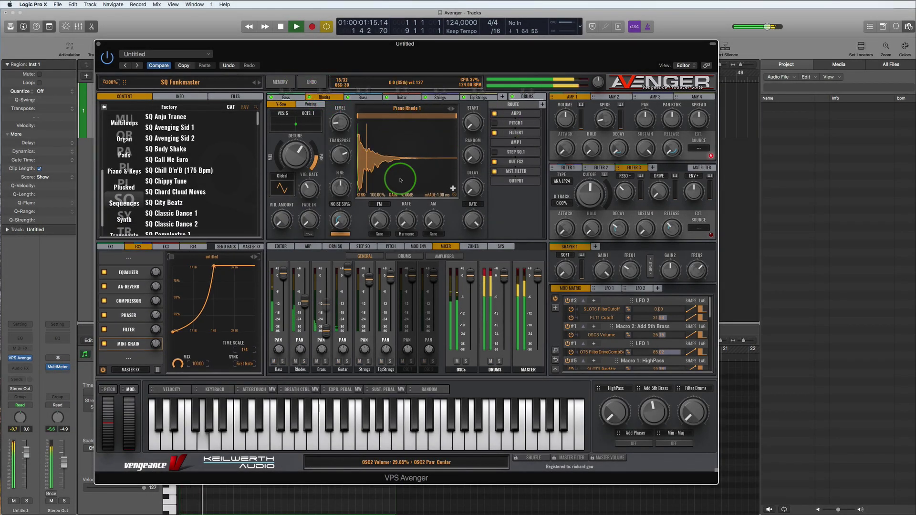
pyautogui.press('space')
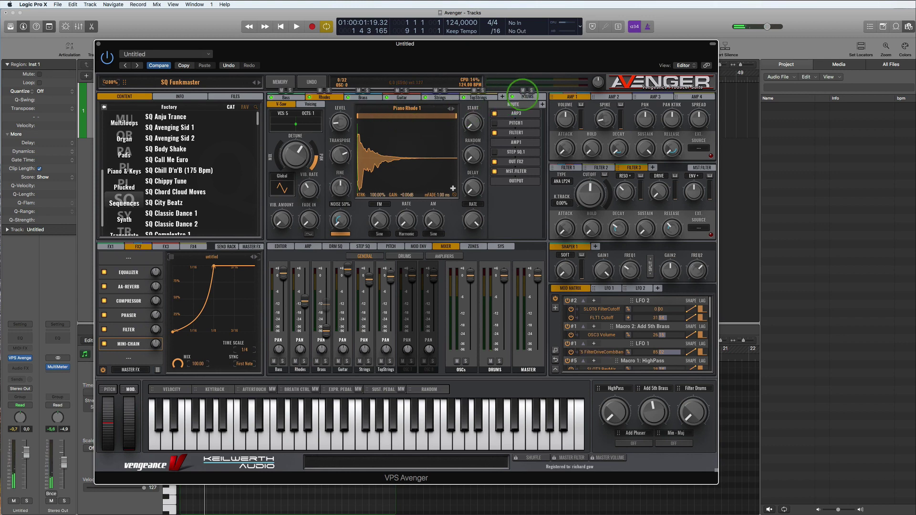
# Step: Solo Bassdrum on the DRUMS page, play it briefly, and close the Avenger window
pyautogui.click(524, 96)
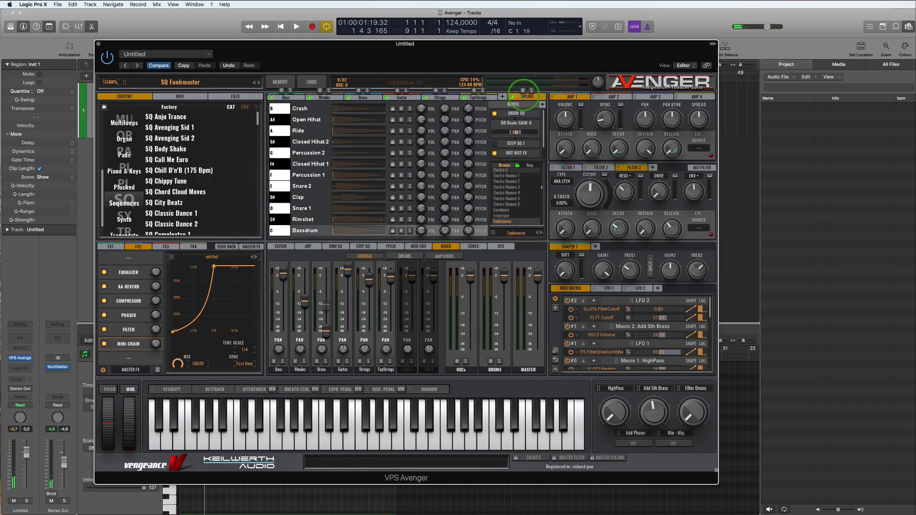
pyautogui.click(409, 231)
pyautogui.press('space')
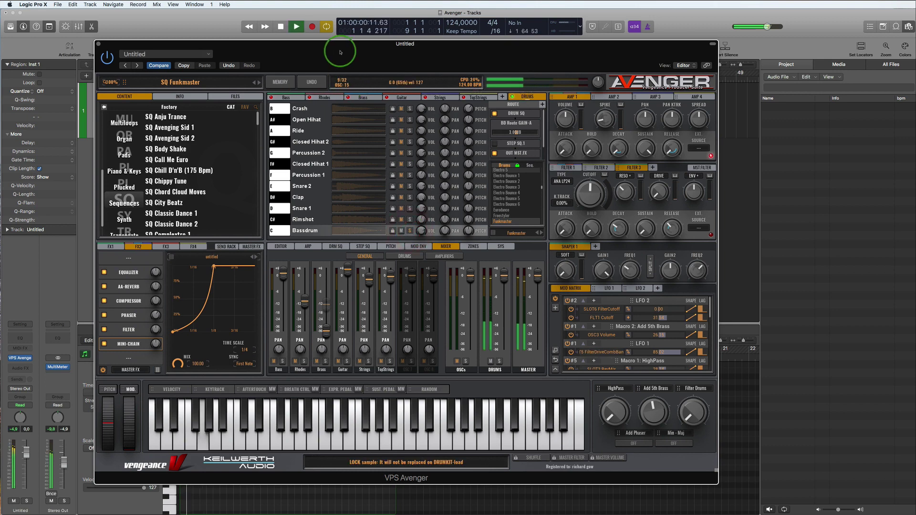
pyautogui.press('space')
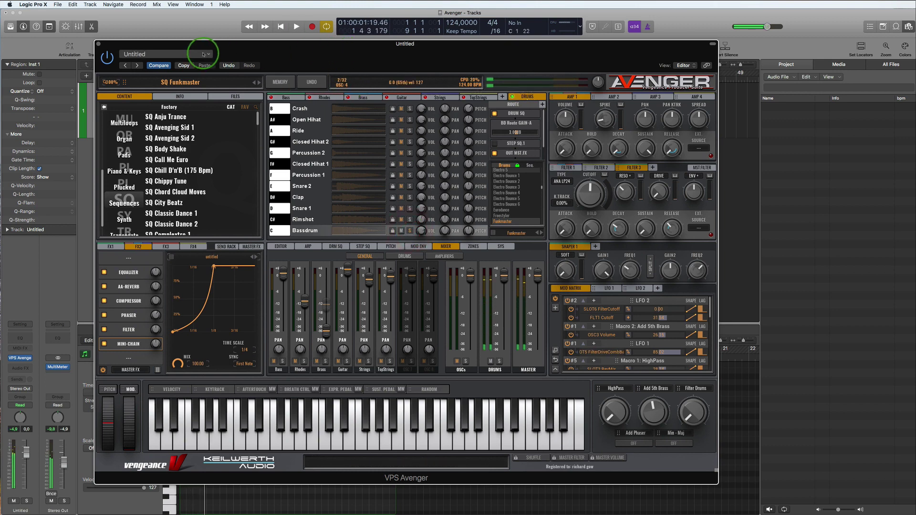
pyautogui.click(99, 44)
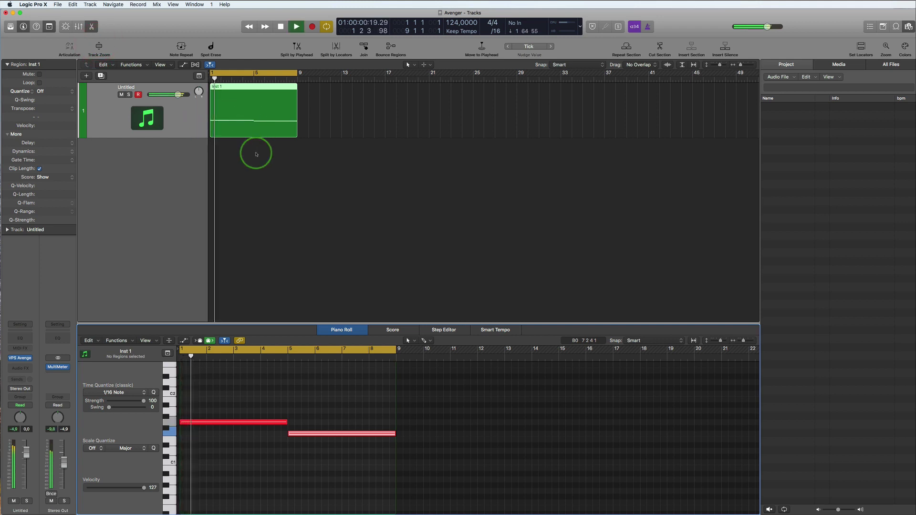
# Step: Rename the instrument track to 'Avenger'
pyautogui.hotkey('shift', 'Return')
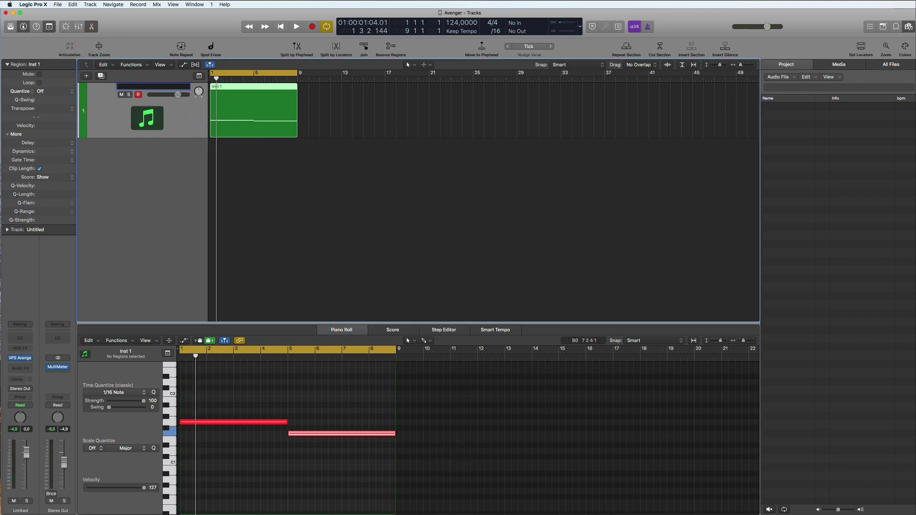
pyautogui.write('Avenger')
pyautogui.click(237, 322)
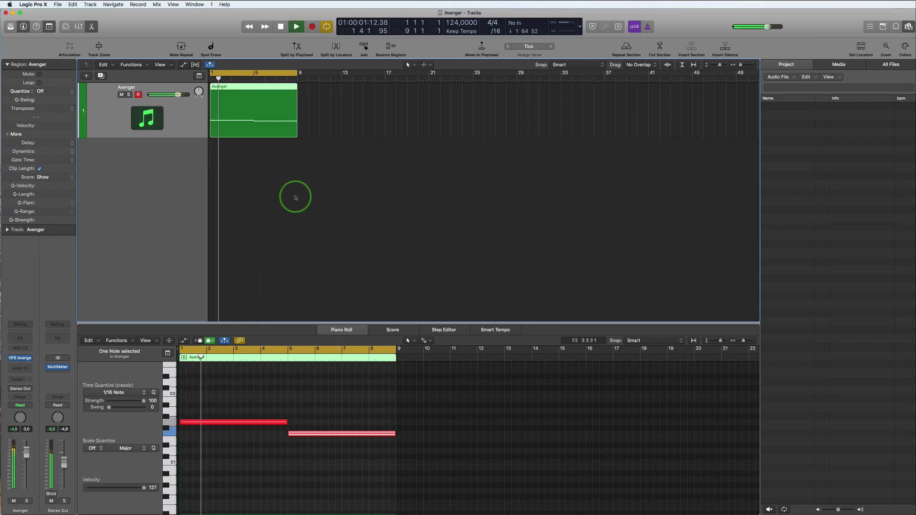
# Step: Bounce the Avenger region in place to a new track named 'Kick Avenger_bip', leaving the source
pyautogui.click(239, 100)
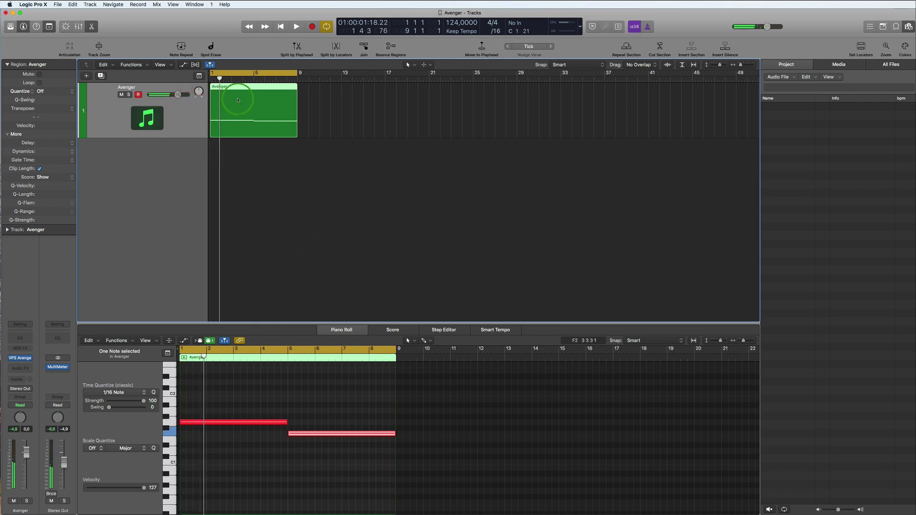
pyautogui.hotkey('ctrl', 'b')
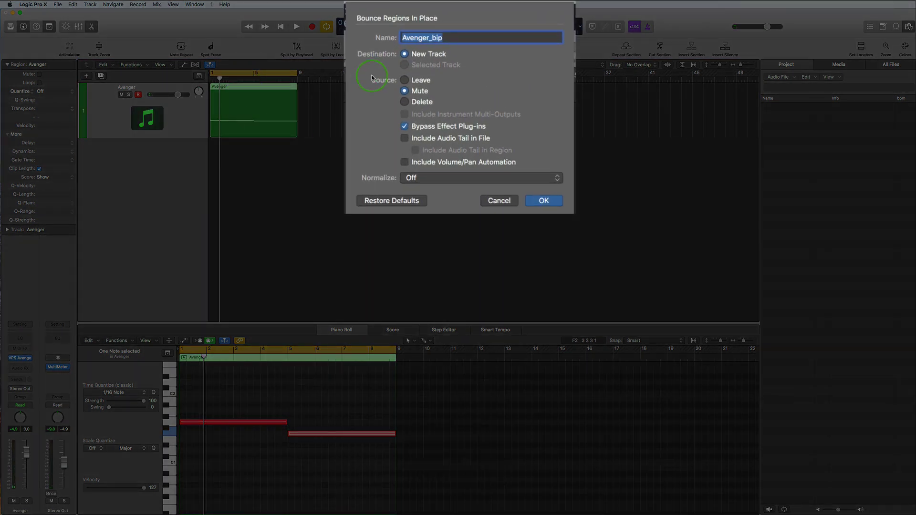
pyautogui.click(403, 38)
pyautogui.write('Kick')
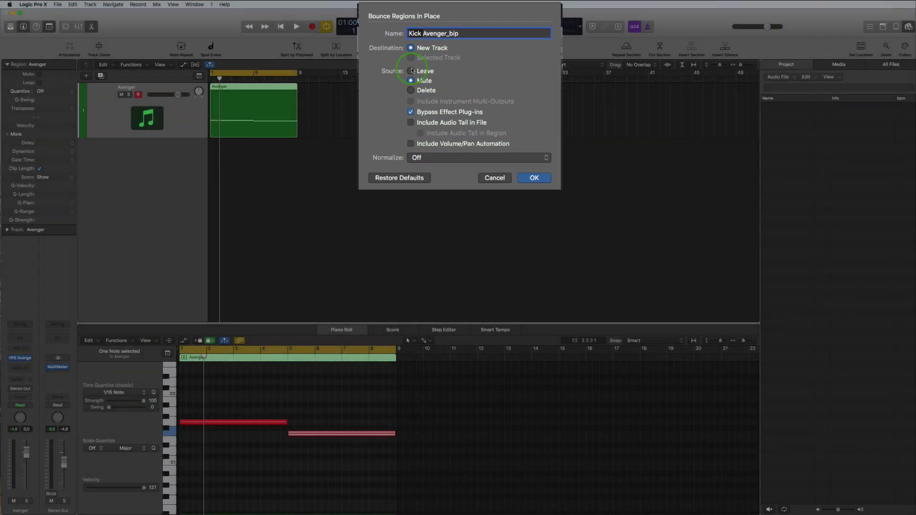
pyautogui.click(424, 68)
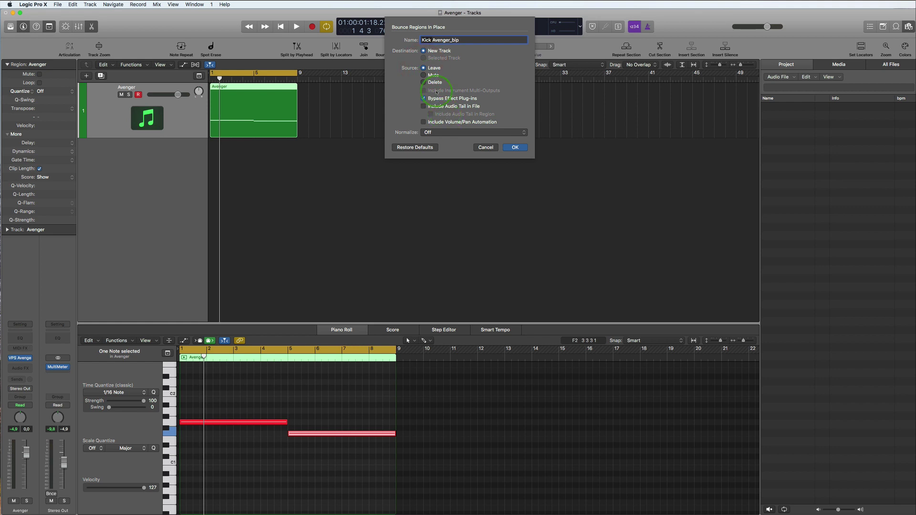
pyautogui.click(515, 147)
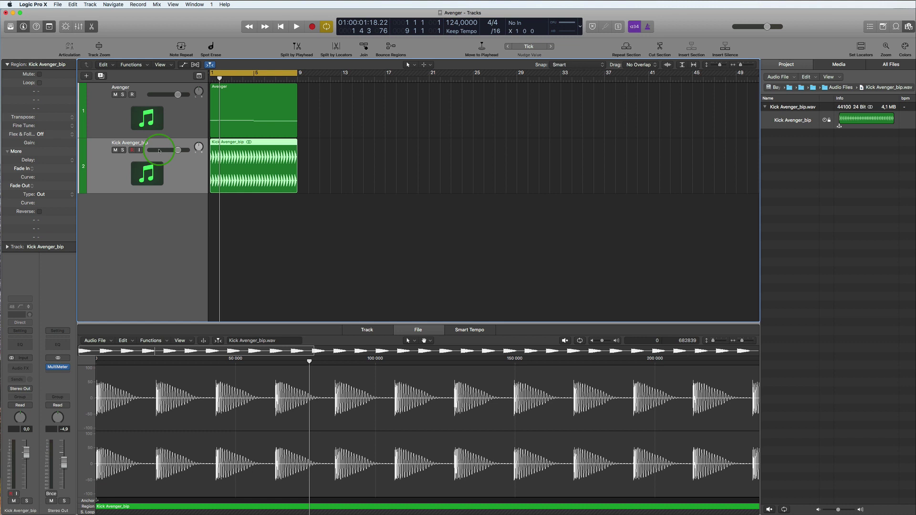
# Step: Mute the Avenger track and play the project to hear the bounced kick
pyautogui.click(115, 95)
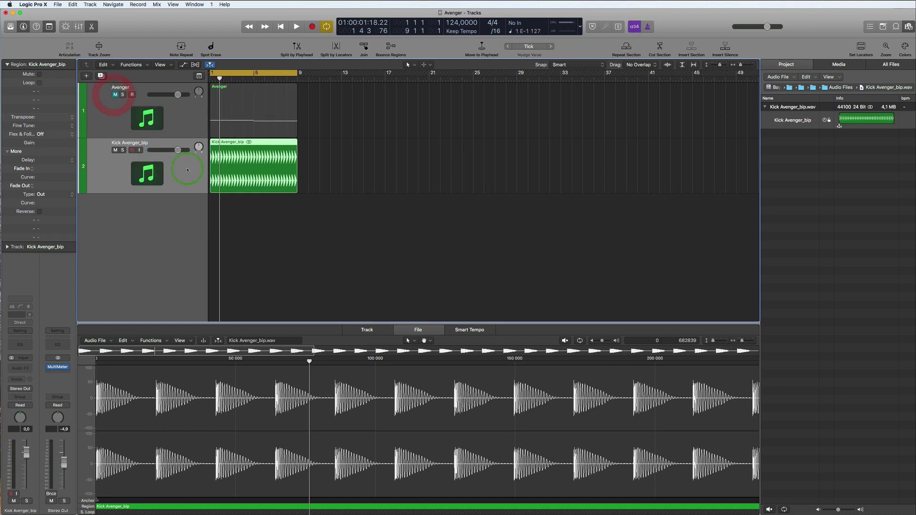
pyautogui.press('space')
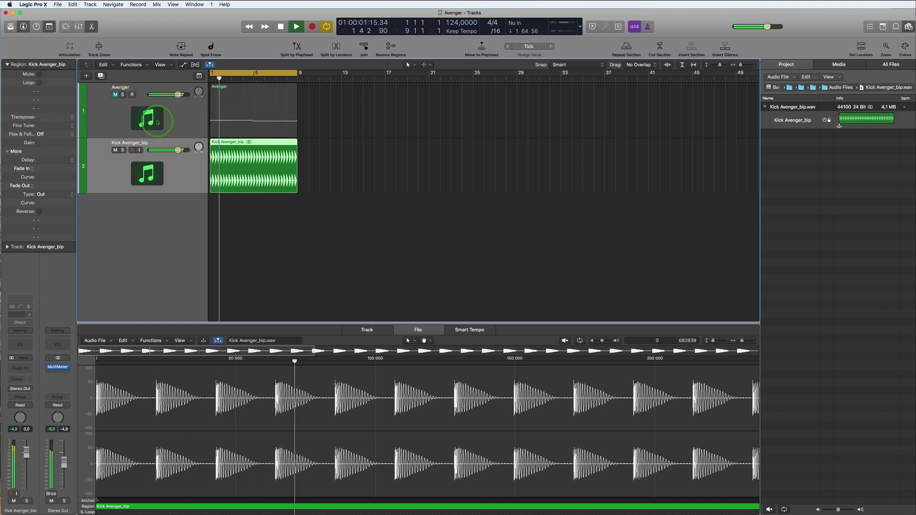
pyautogui.press('space')
# Step: Unmute Avenger, mute Kick Avenger_bip, and play the original kick with its instrument open
pyautogui.click(115, 95)
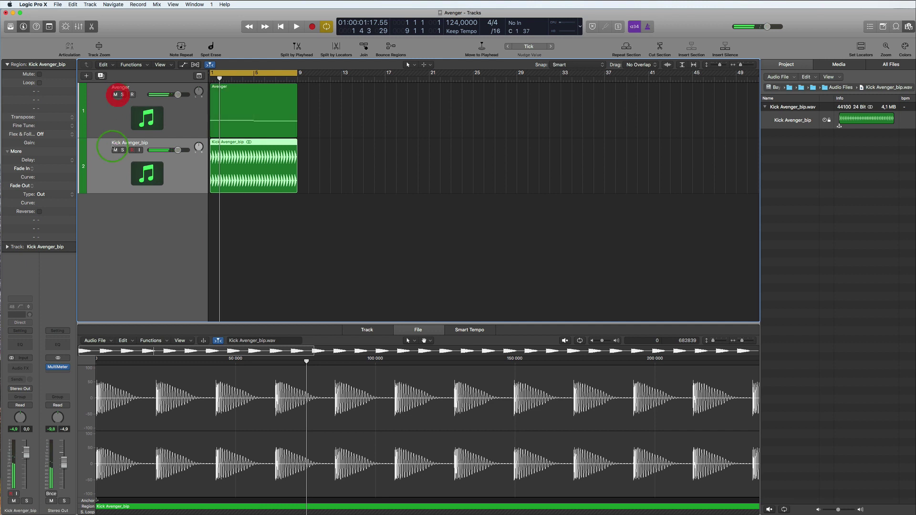
pyautogui.click(115, 150)
pyautogui.click(182, 130)
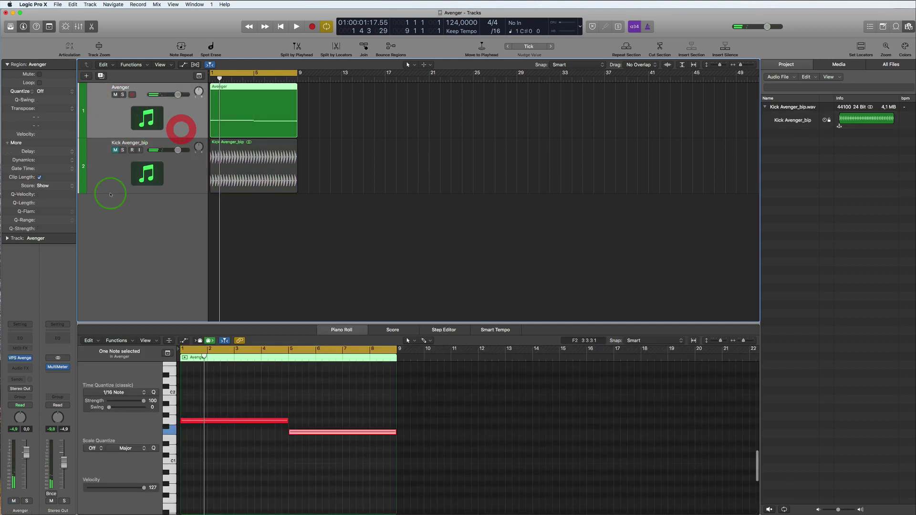
pyautogui.press('space')
pyautogui.press('space')
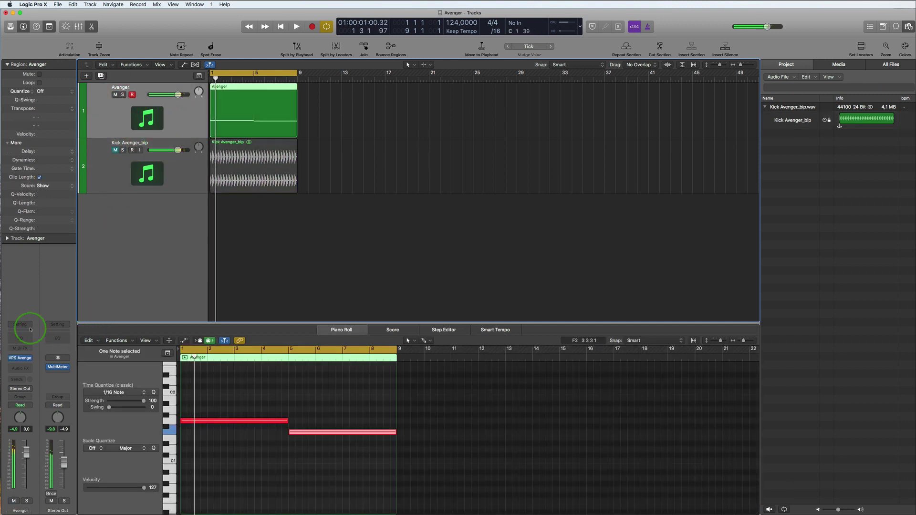
pyautogui.click(20, 359)
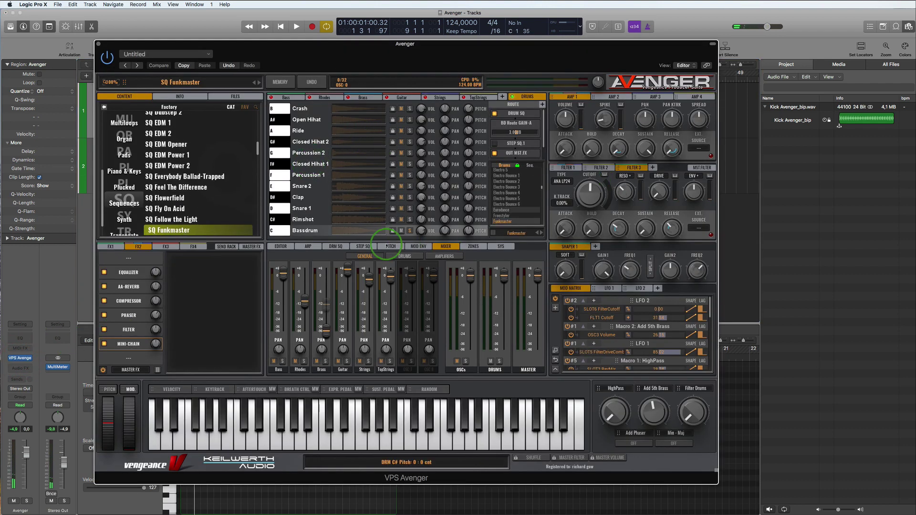
# Step: Solo the Closed Hihat 2 drum group during playback, then unsolo it and stop
pyautogui.press('space')
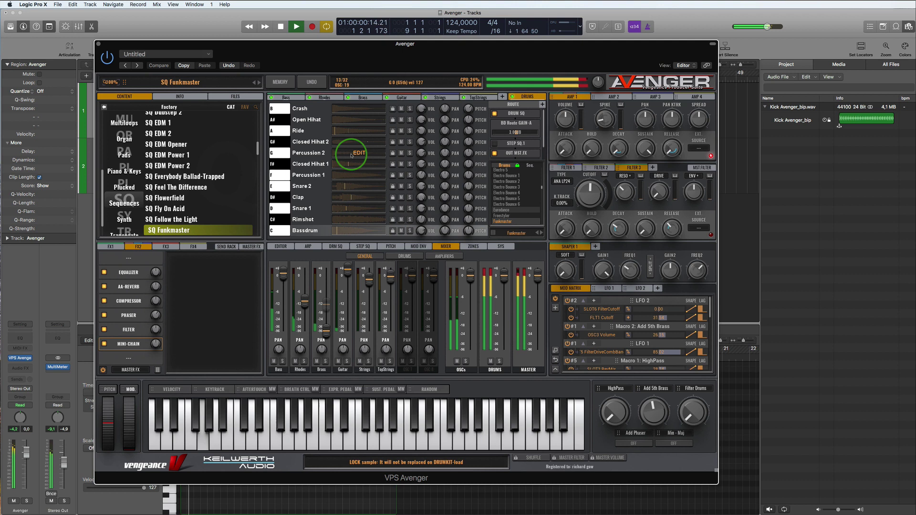
pyautogui.click(412, 143)
pyautogui.click(410, 142)
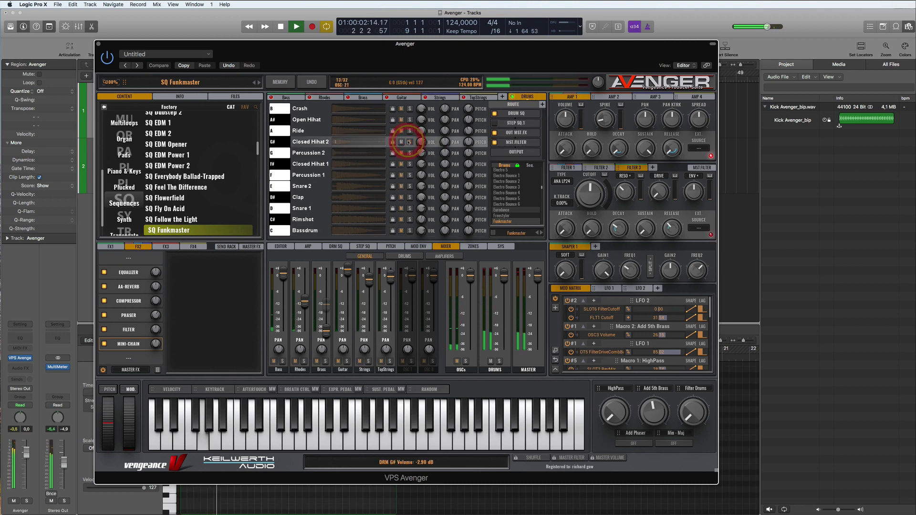
pyautogui.click(410, 142)
pyautogui.press('space')
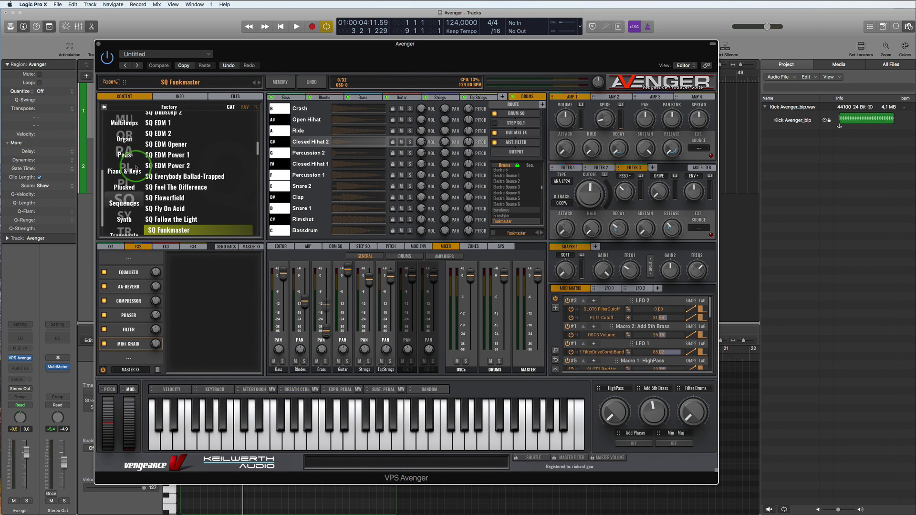
# Step: Load the BA Acoustic Weightlifter bass preset and play a note to hear it
pyautogui.scroll(5, 162, 194)
pyautogui.scroll(5, 163, 193)
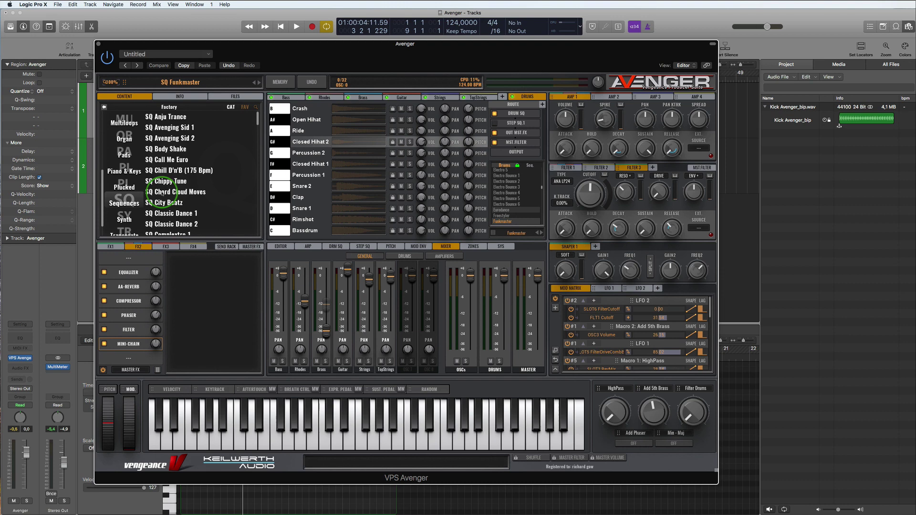
pyautogui.scroll(10, 124, 181)
pyautogui.click(186, 117)
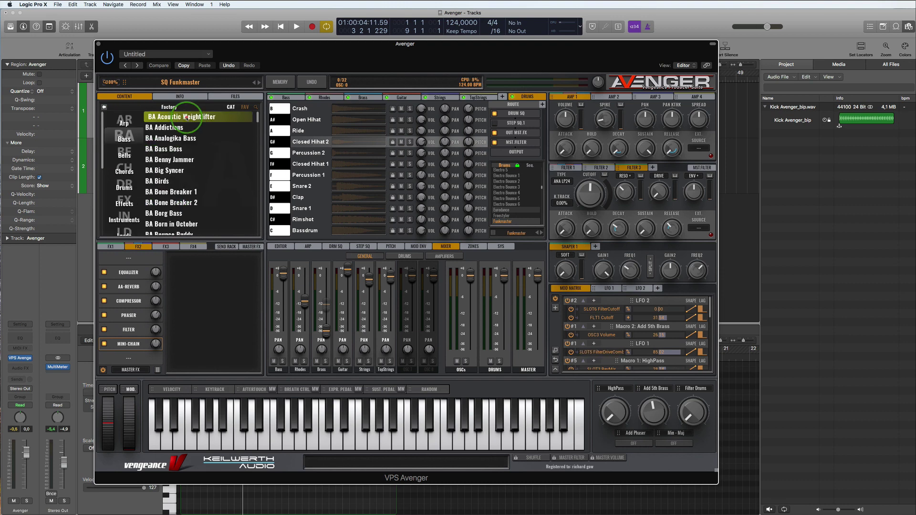
pyautogui.click(186, 117)
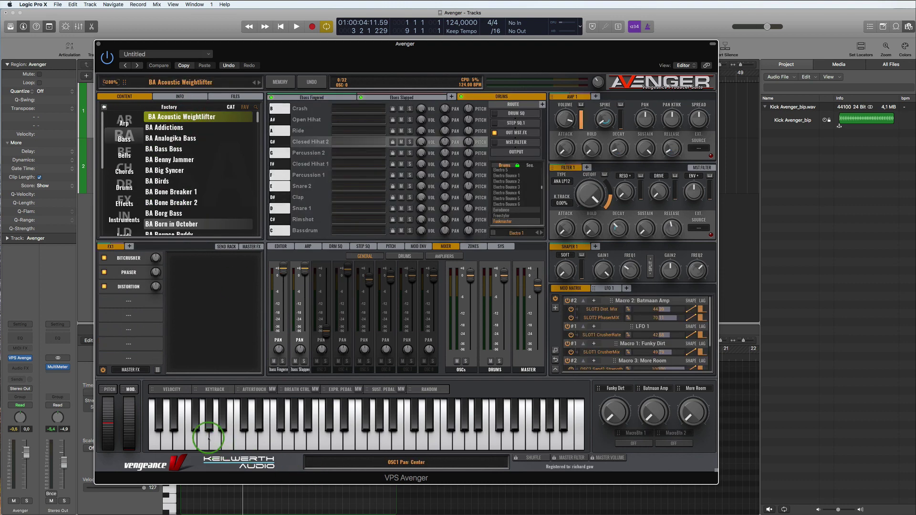
pyautogui.click(408, 435)
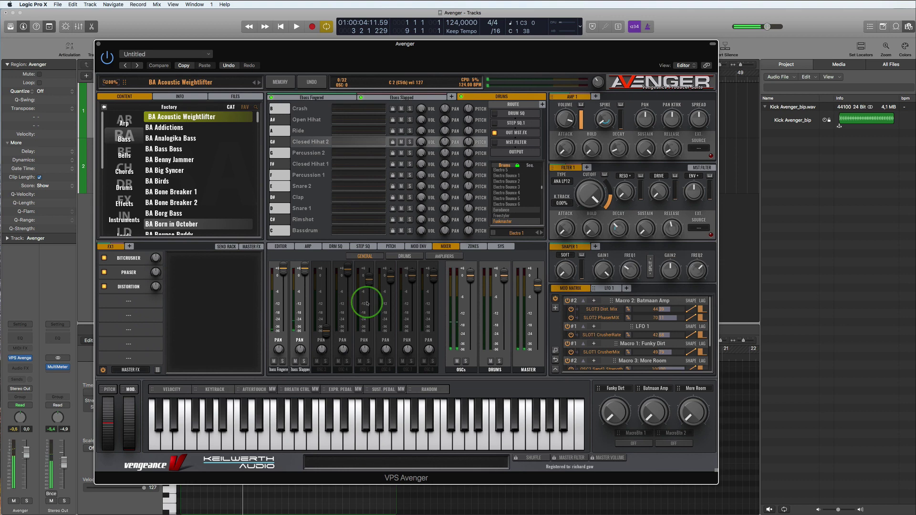
# Step: Show the Multiloops presets in the Avenger browser
pyautogui.scroll(-5, 125, 182)
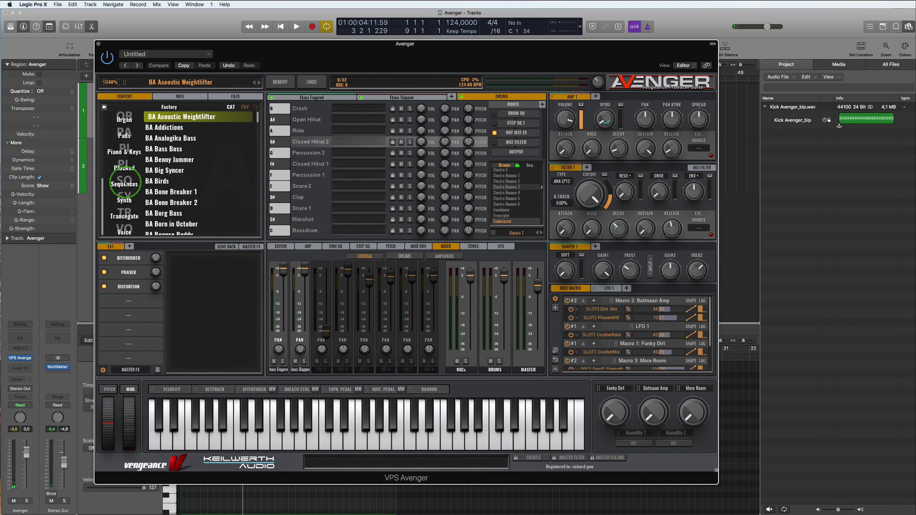
pyautogui.scroll(3, 125, 184)
pyautogui.click(124, 146)
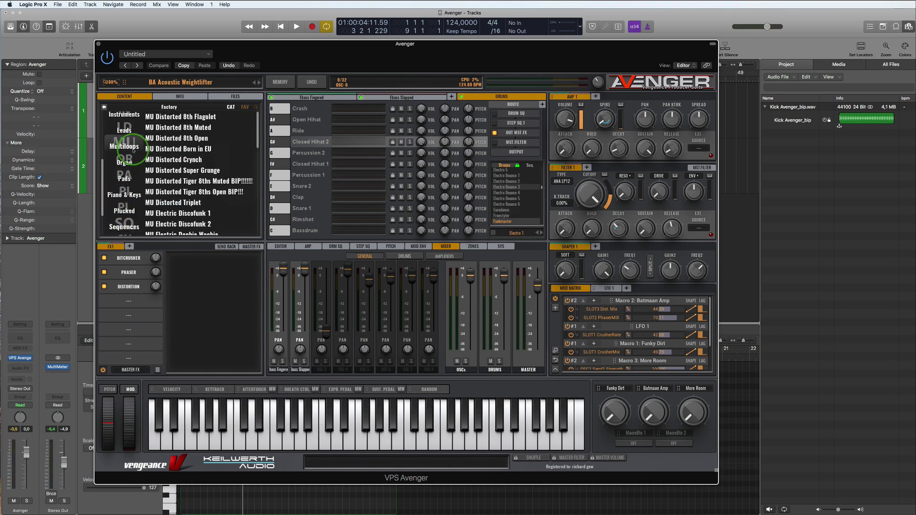
# Step: Load the MU Electric Discofunk 1 preset and play a note to hear it
pyautogui.click(189, 214)
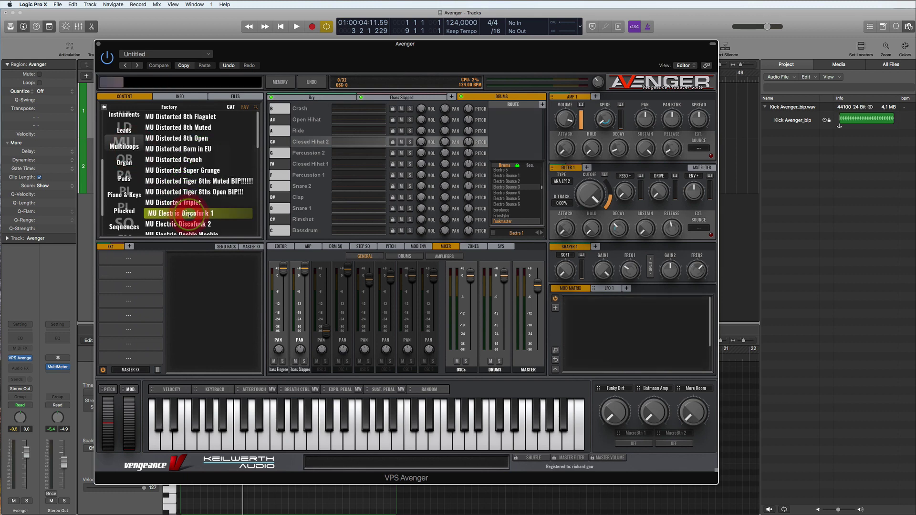
pyautogui.click(483, 498)
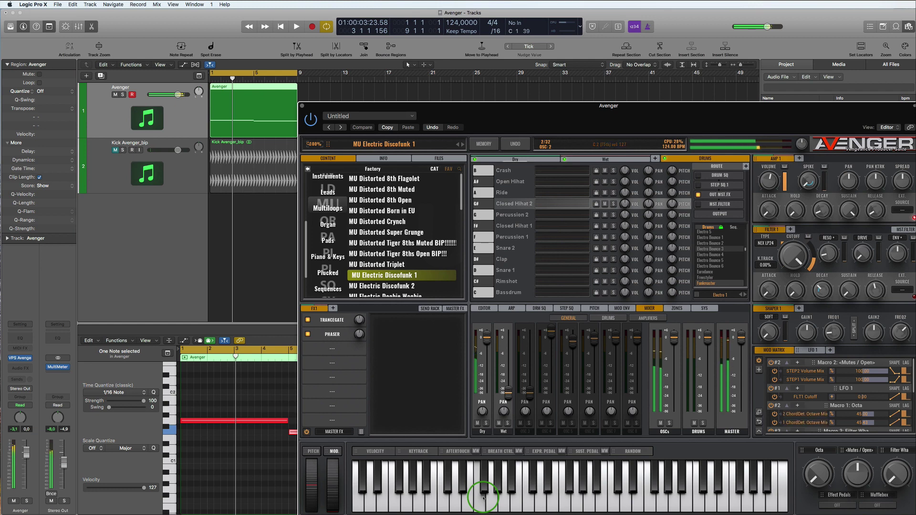
pyautogui.click(519, 133)
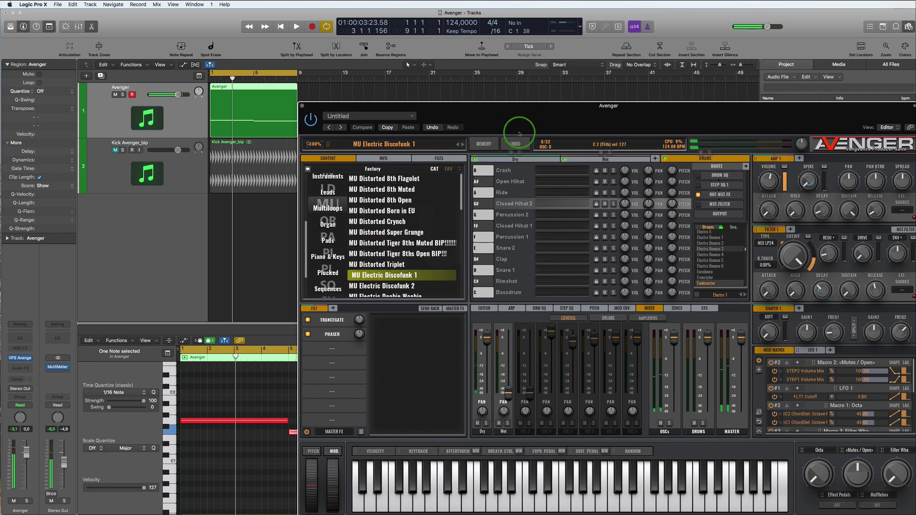
# Step: Transpose both notes in the Avenger region up several semitones
pyautogui.click(302, 106)
pyautogui.moveTo(340, 400); pyautogui.dragTo(217, 395)
pyautogui.press('space')
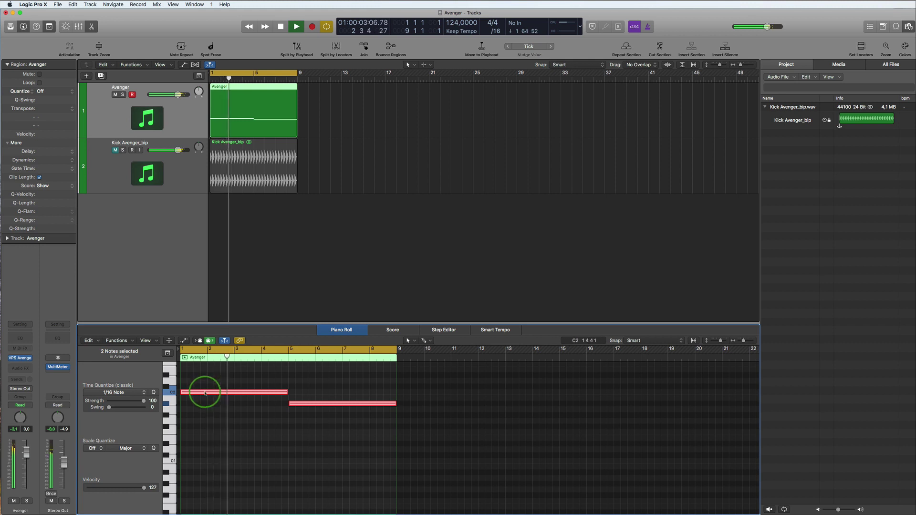
pyautogui.press('space')
# Step: Audition the MU Electric Discofunk 2 and MU Distorted Super Grunge presets in VPS Avenger
pyautogui.moveTo(26, 359)
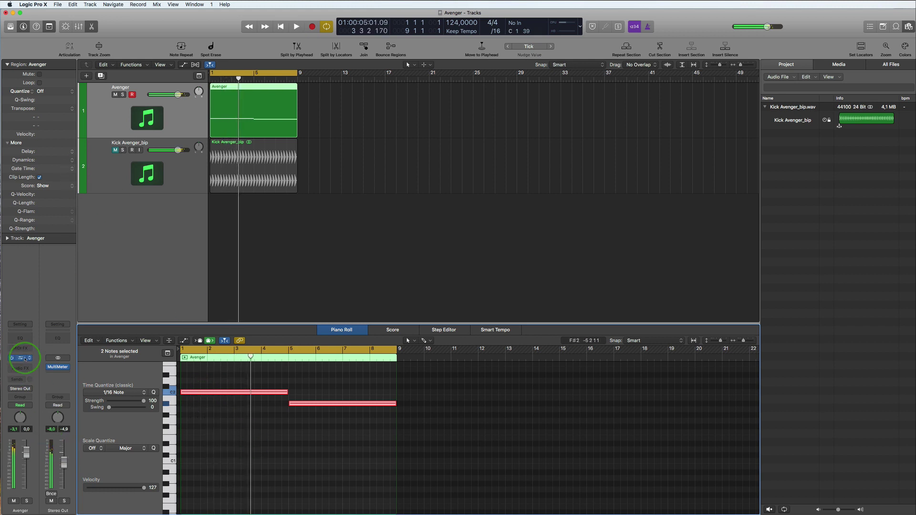
pyautogui.click(22, 359)
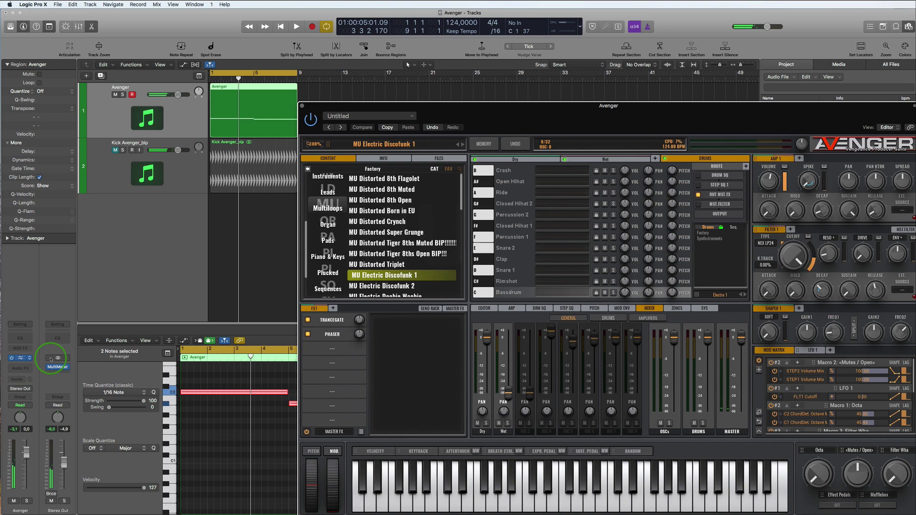
pyautogui.click(397, 286)
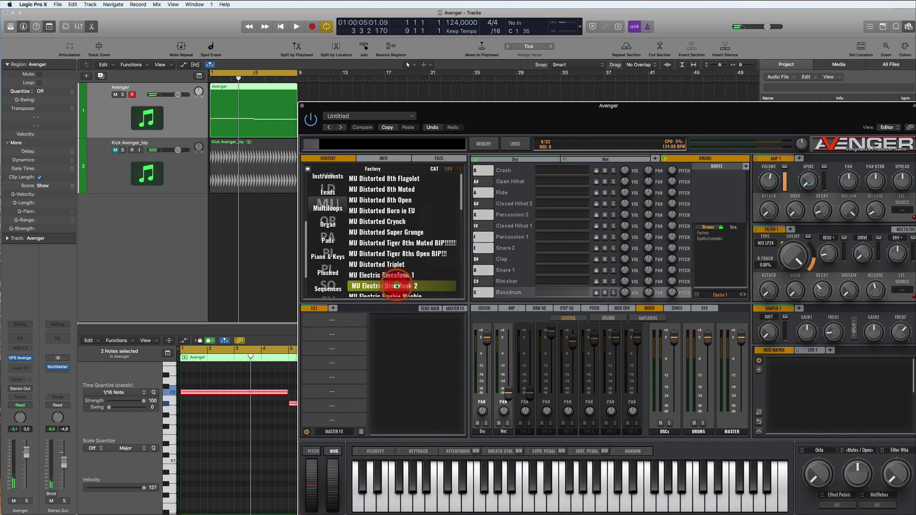
pyautogui.press('space')
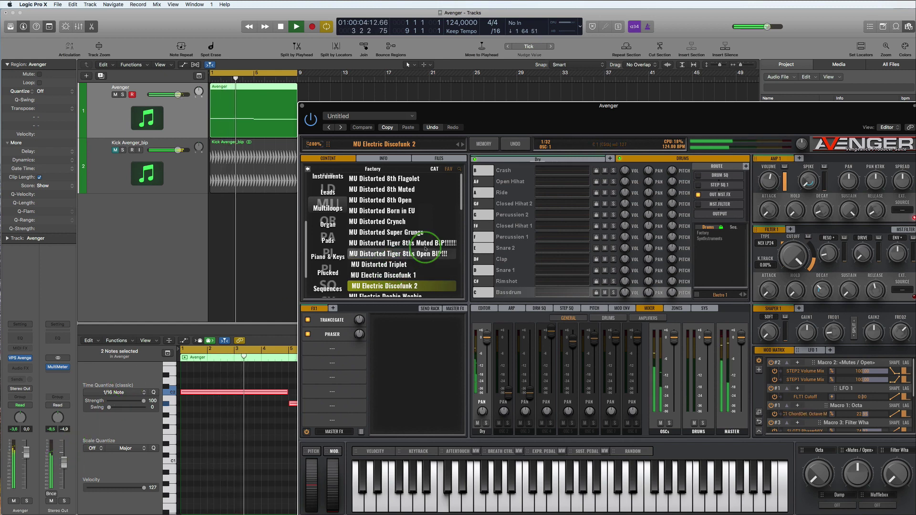
pyautogui.press('space')
pyautogui.click(411, 233)
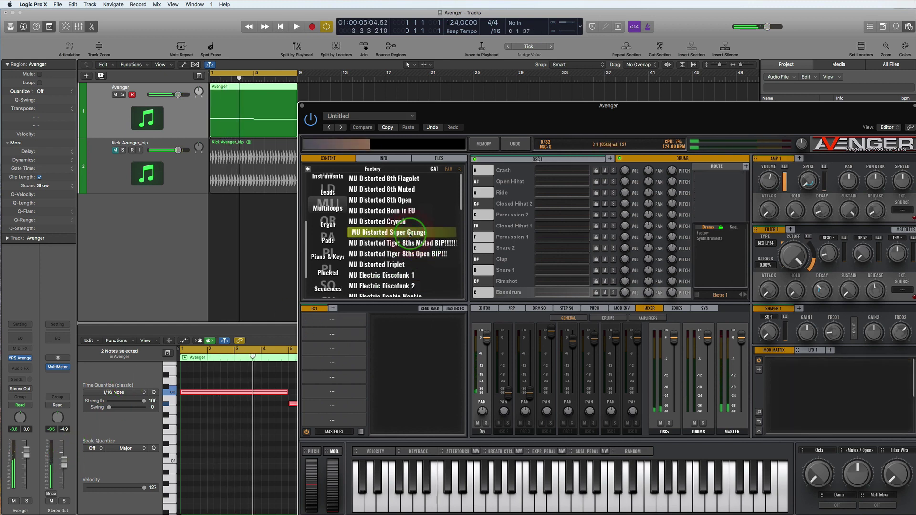
pyautogui.press('space')
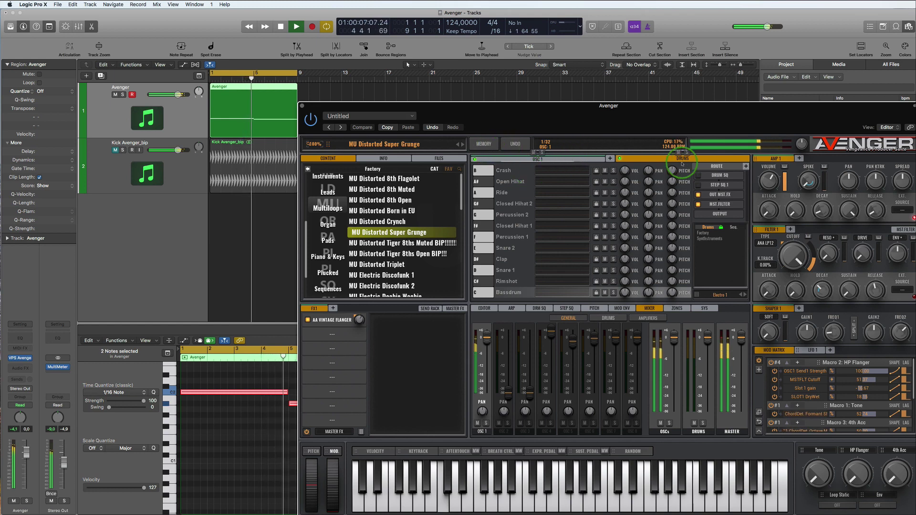
# Step: Show the OSC 1 loop waveform and move the Avenger window fully into view
pyautogui.click(556, 159)
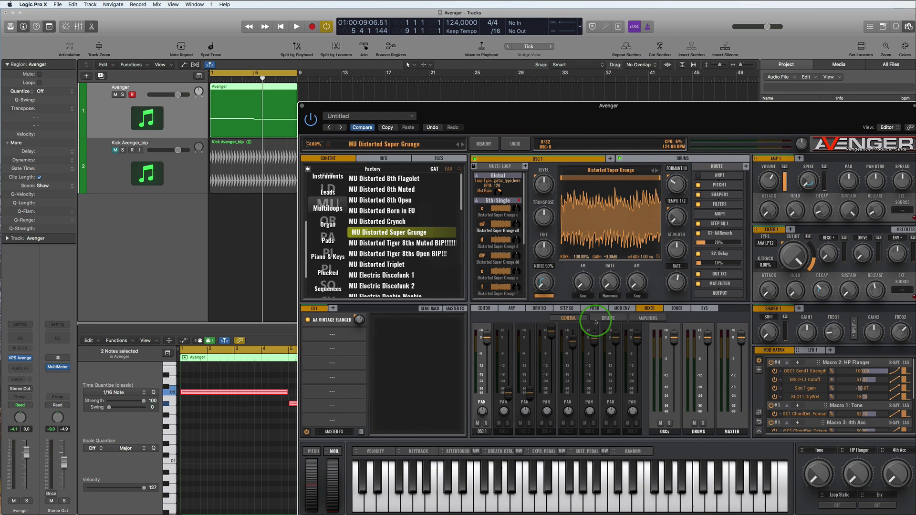
pyautogui.moveTo(719, 113); pyautogui.dragTo(589, 55)
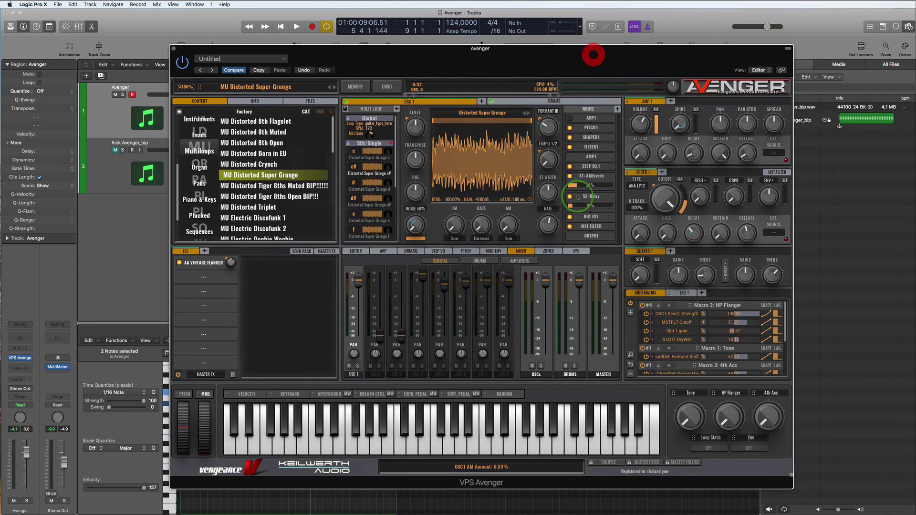